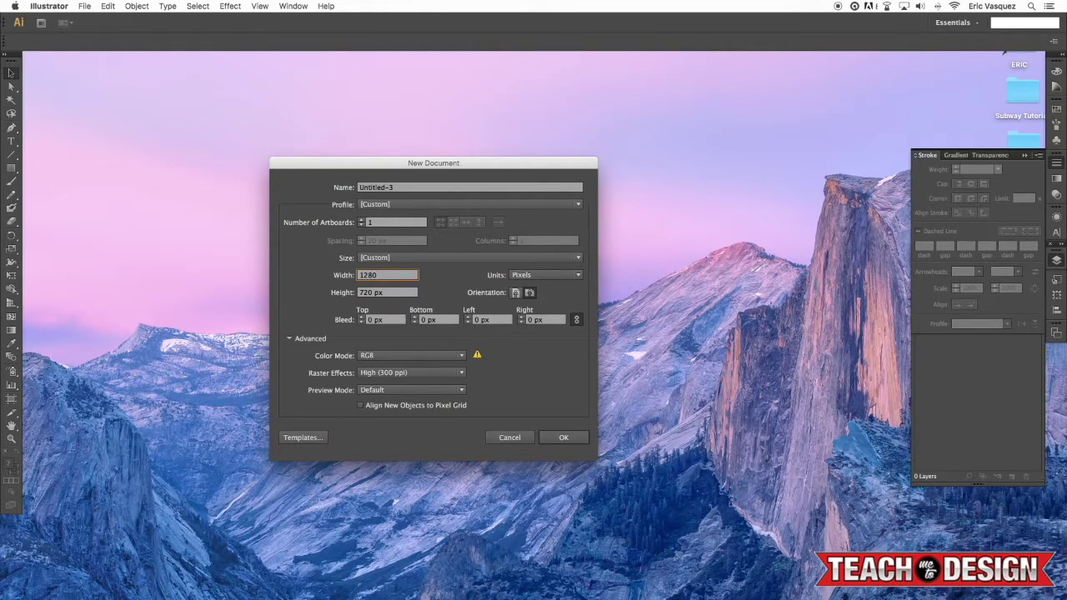
- Create the 1280×720 document and type the word 'Redemption' on the artboard
key("Return")
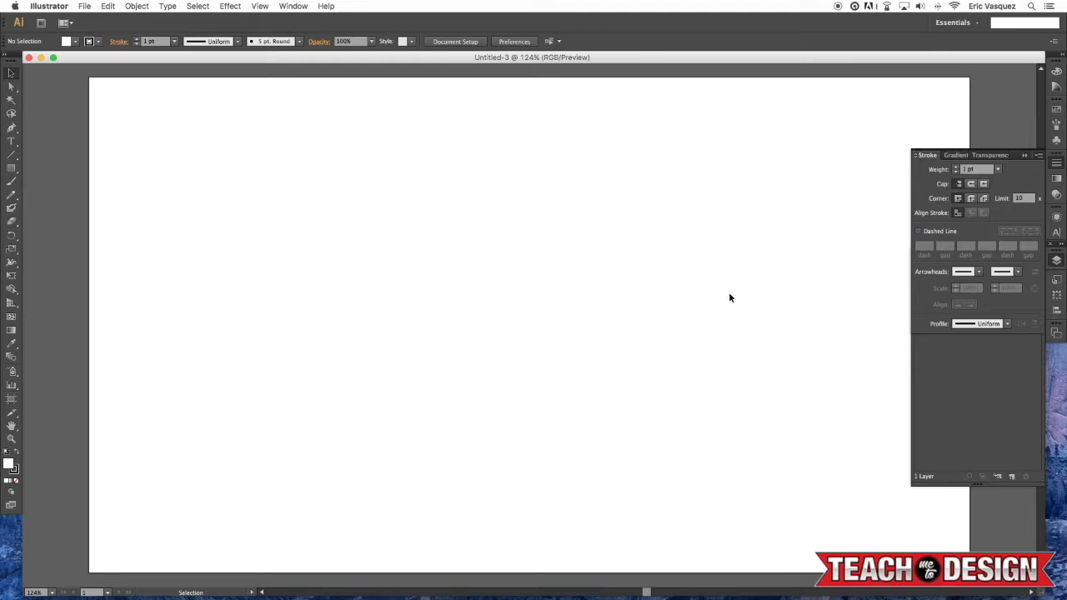
scroll(584, 222, "right", 2)
key("t")
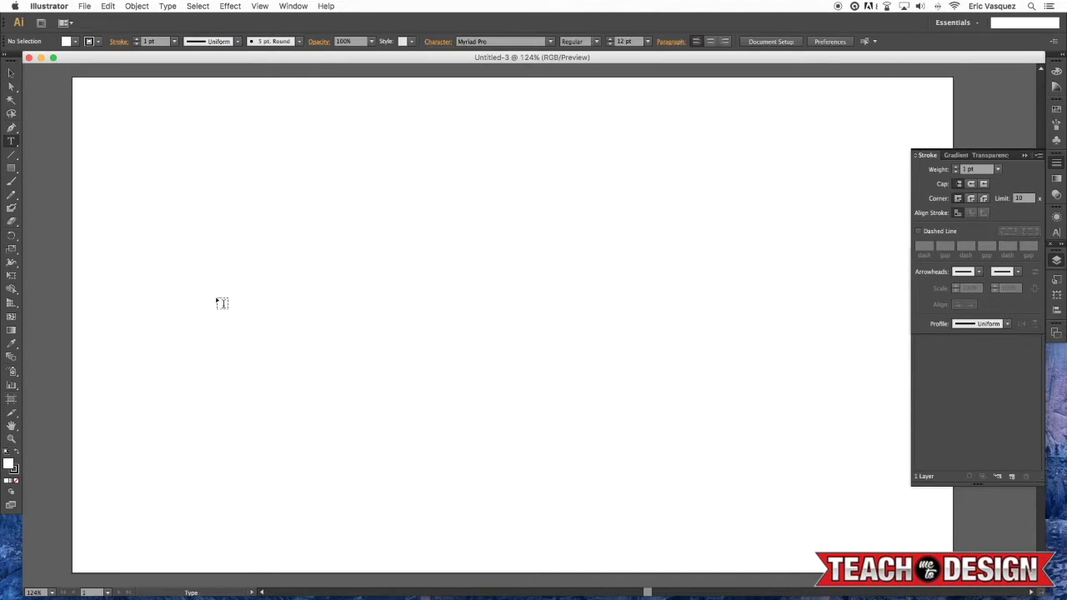
left_click(277, 281)
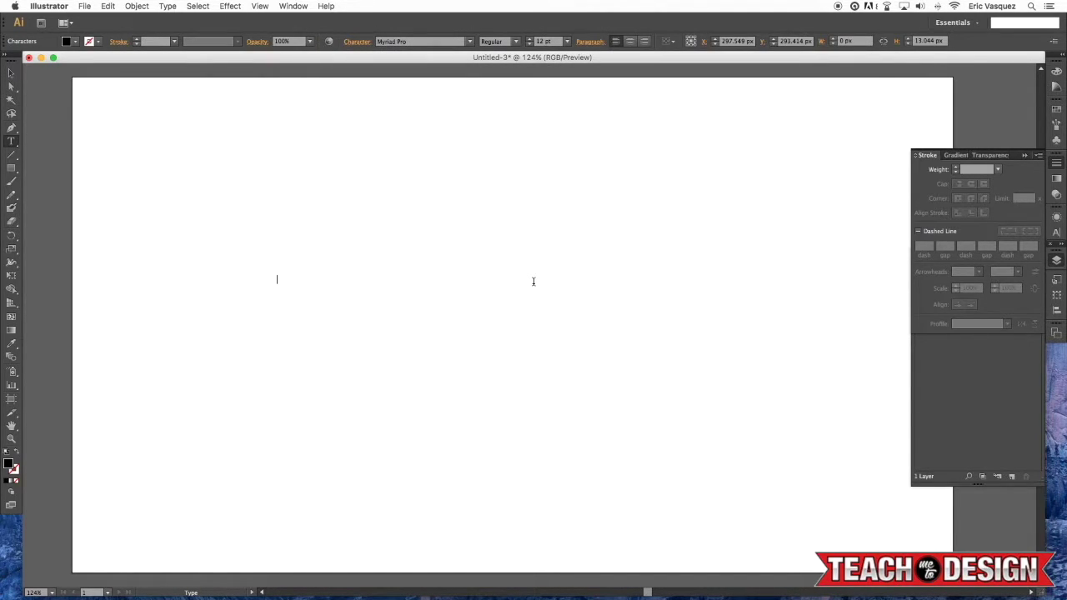
type("Redemption")
key("super+a")
key("Escape")
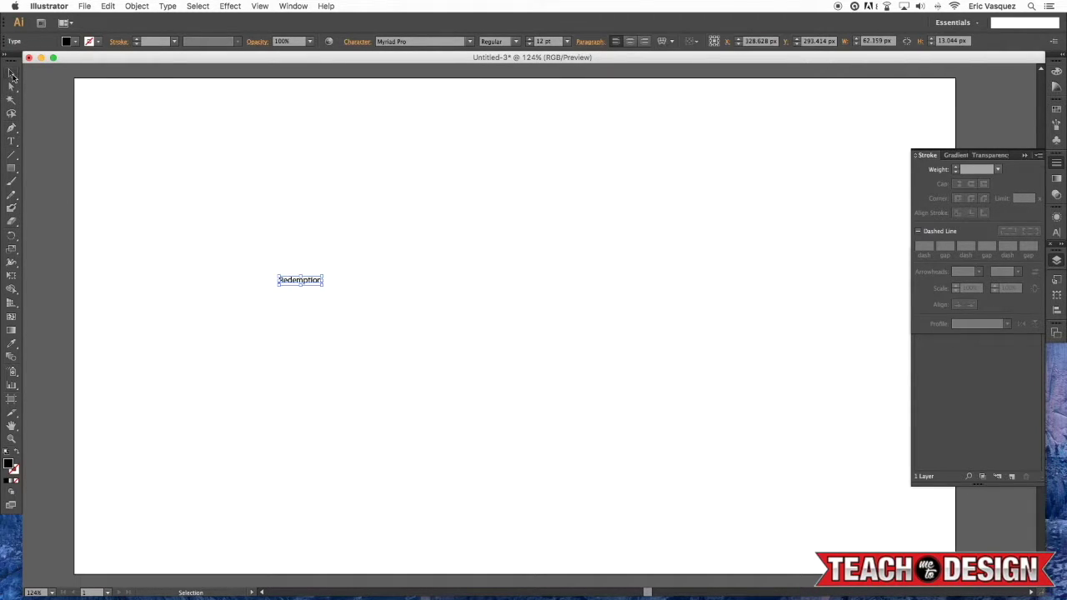
- Scale the Redemption text up much larger and centre it on the artboard
left_click_drag(324, 286, 725, 318)
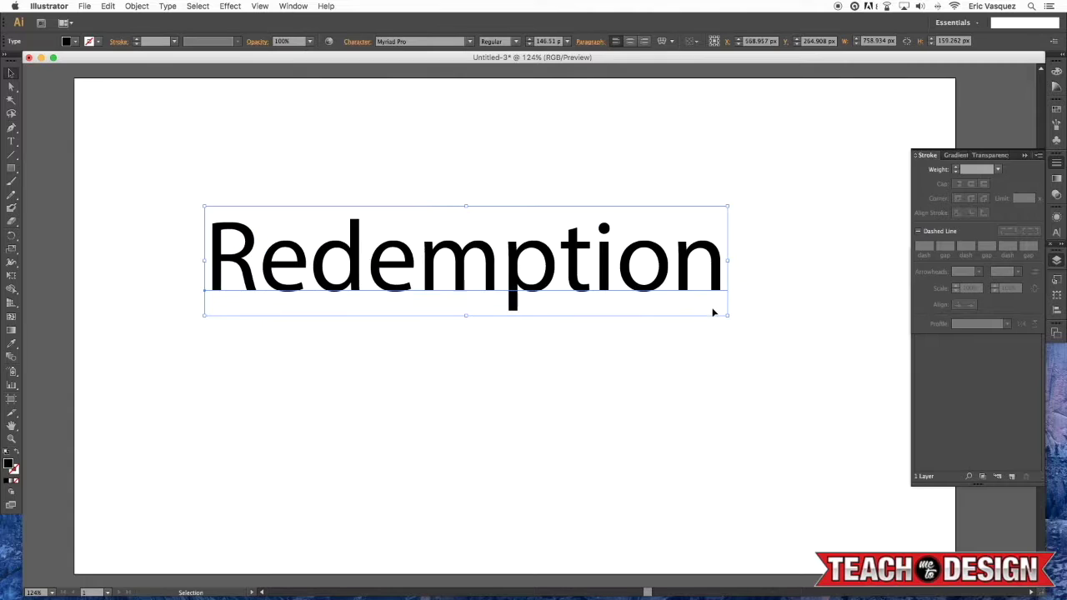
left_click(724, 320)
left_click(698, 288)
left_click_drag(726, 316, 820, 400)
left_click_drag(467, 260, 525, 326)
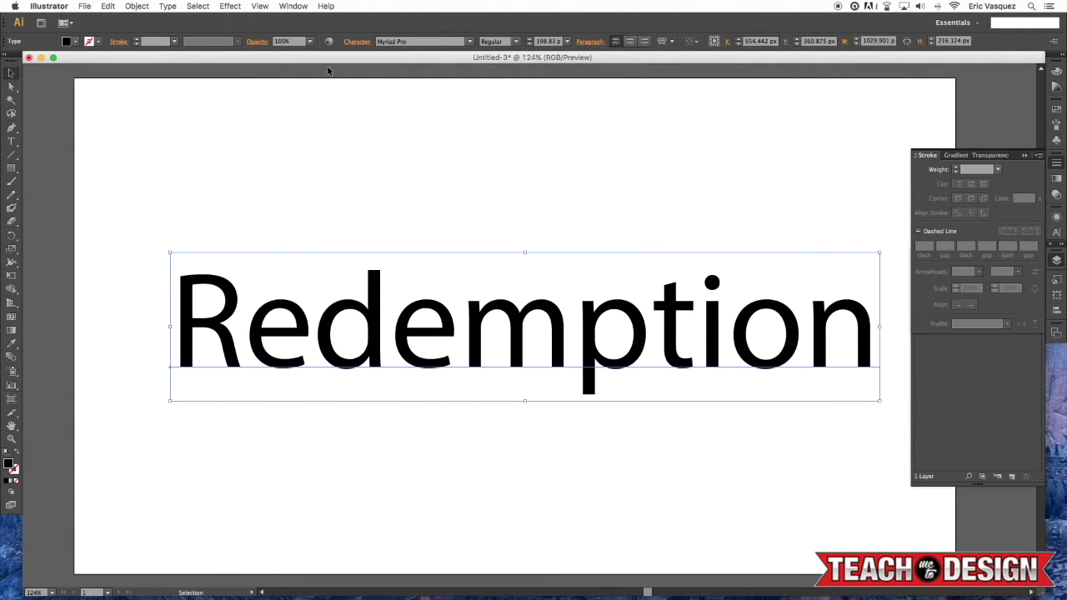
- Set the text's font to Blacksword and move it back to the centre
left_click(417, 42)
type("Blacksword")
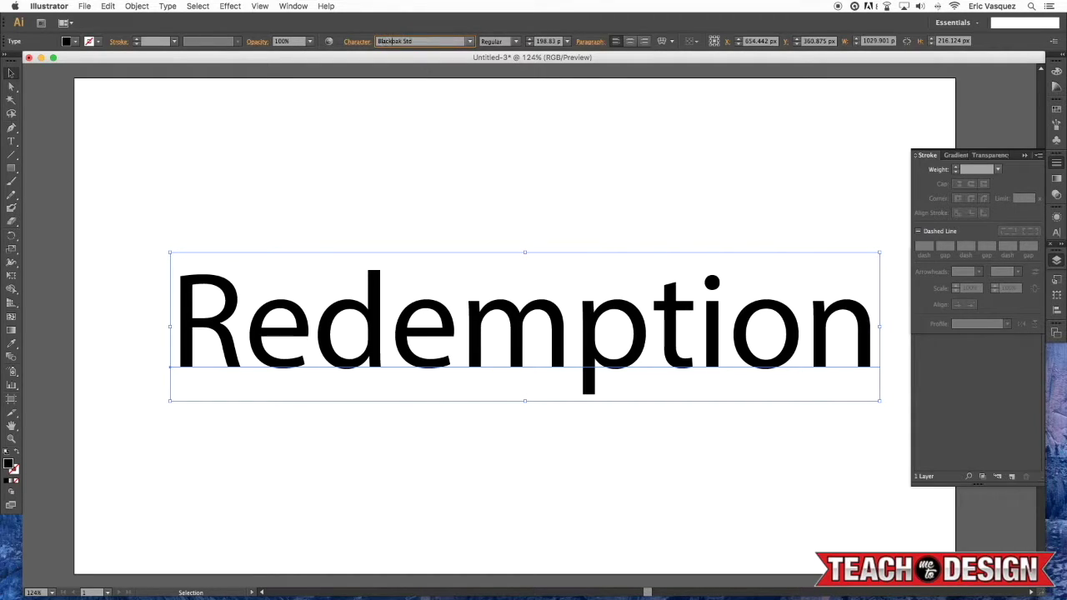
key("Return")
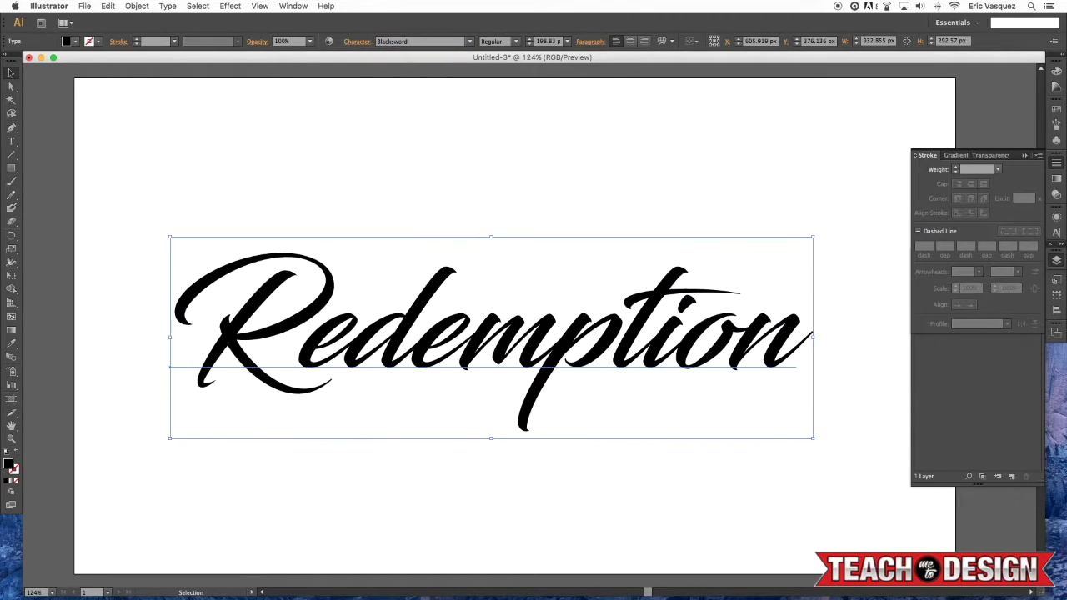
left_click(515, 165)
left_click_drag(814, 439, 849, 378)
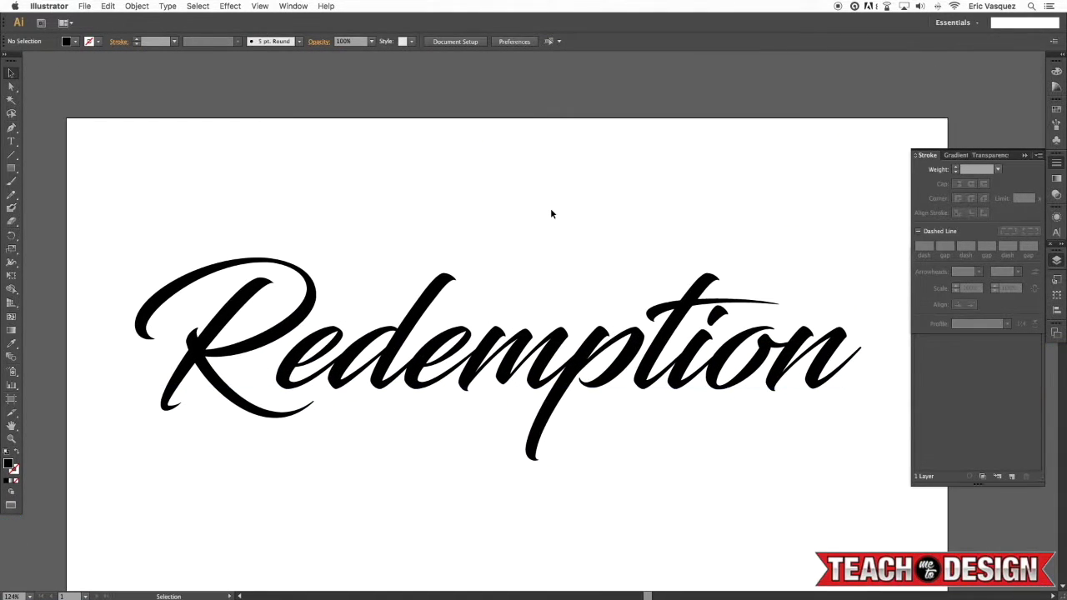
left_click_drag(698, 214, 700, 159)
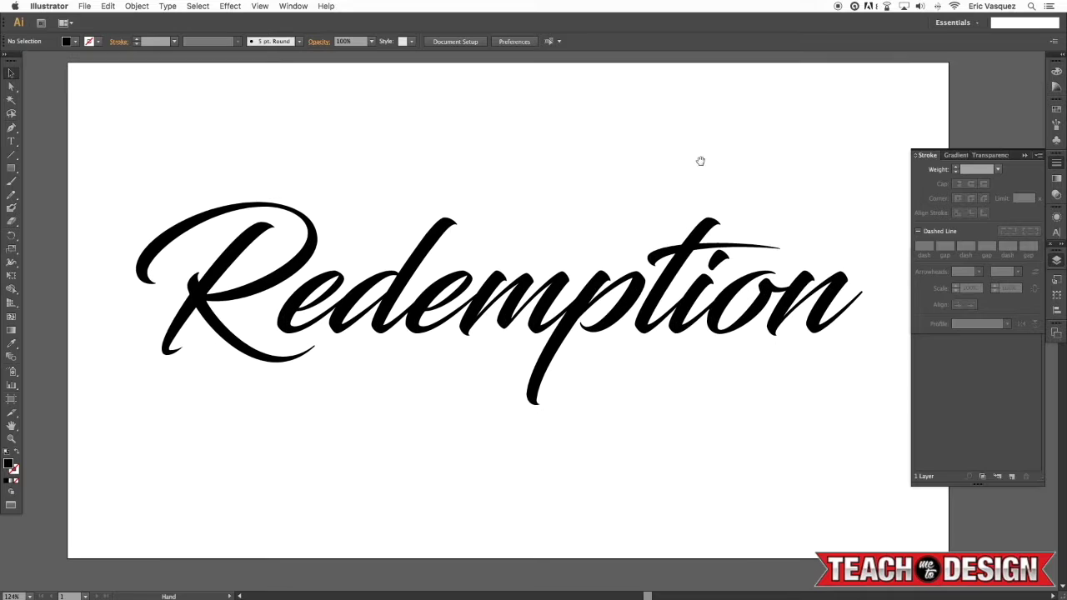
left_click(619, 277)
- Draw a 1280×720 rectangle and align it exactly with the artboard
key("super+1")
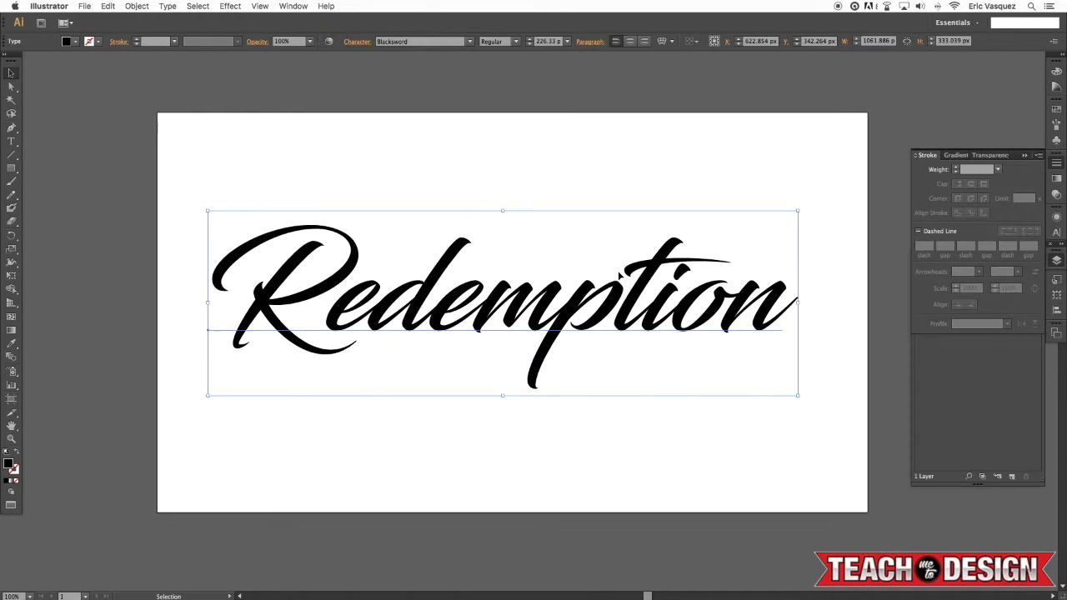
left_click(324, 212)
key("m")
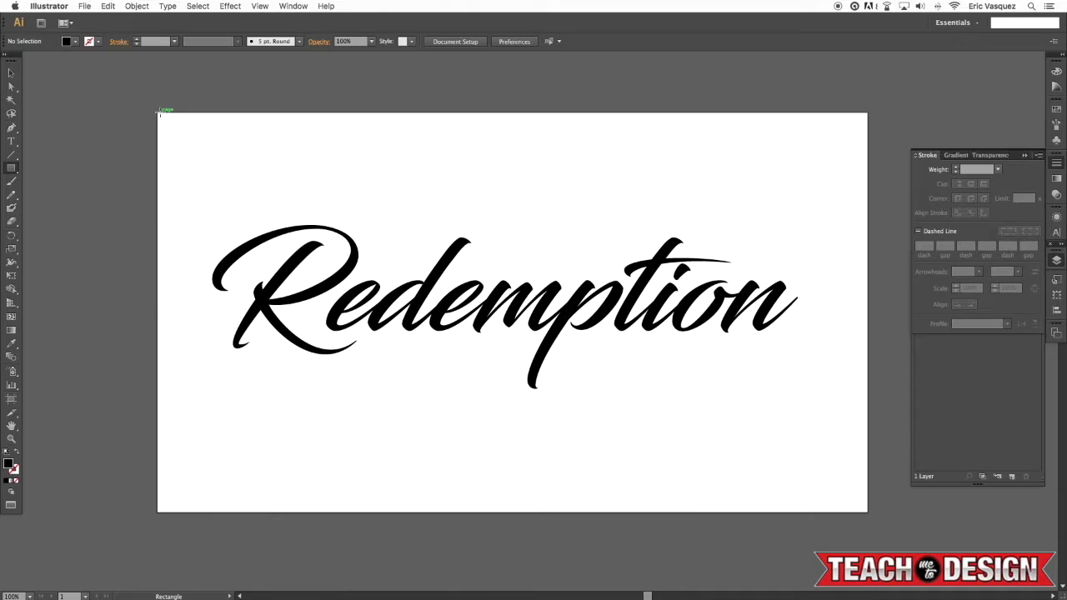
left_click(171, 129)
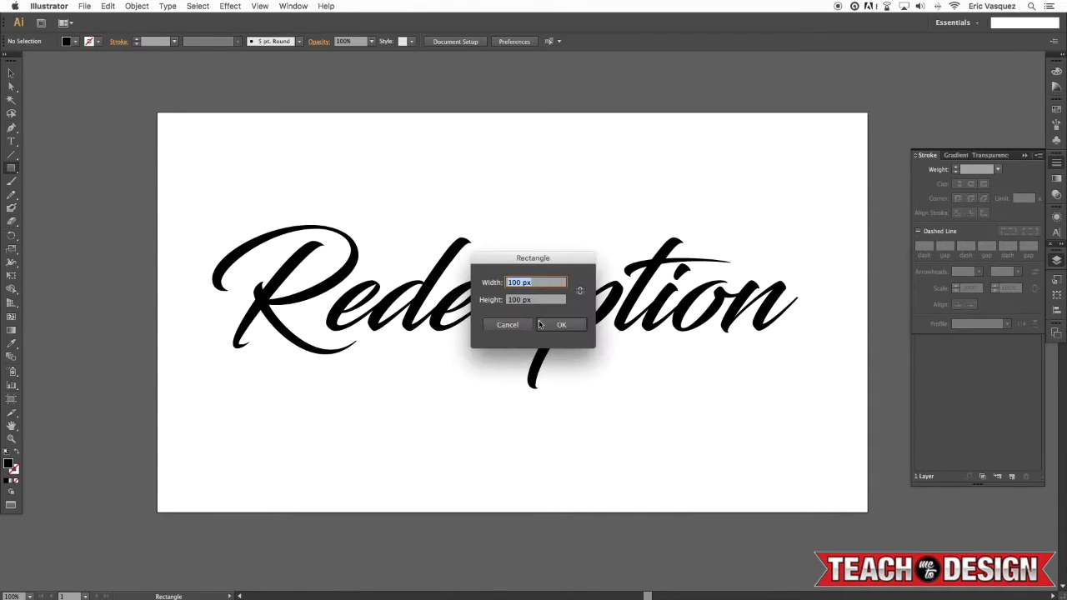
type("1280")
key("Tab")
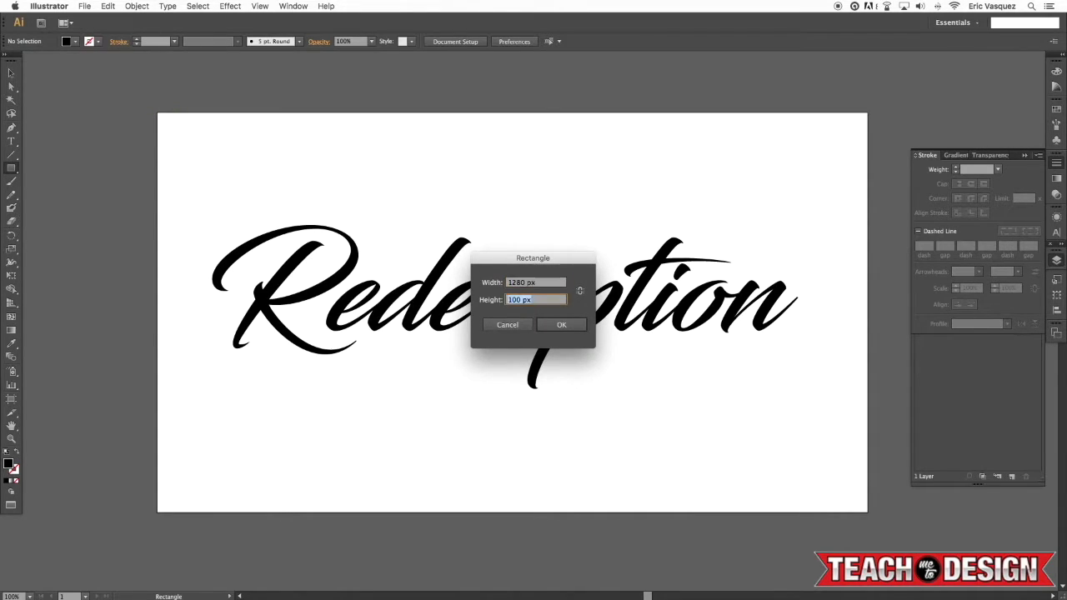
type("720")
key("Return")
key("v")
left_click_drag(386, 220, 376, 204)
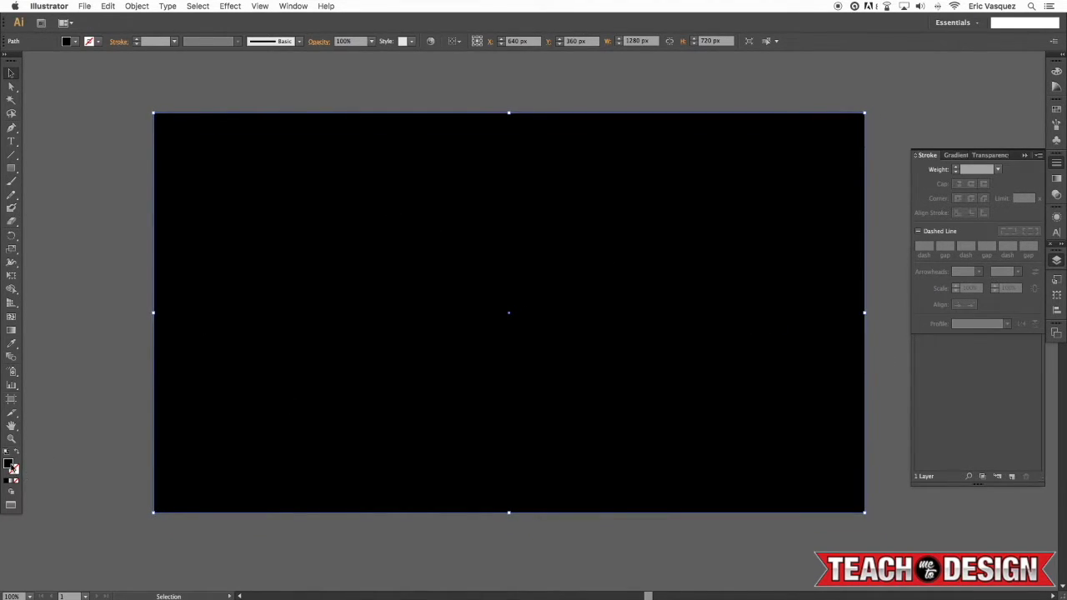
- Fill the background rectangle with dark navy #0A1A42 in the Color Picker
double_click(12, 467)
left_click(888, 253)
left_click(897, 277)
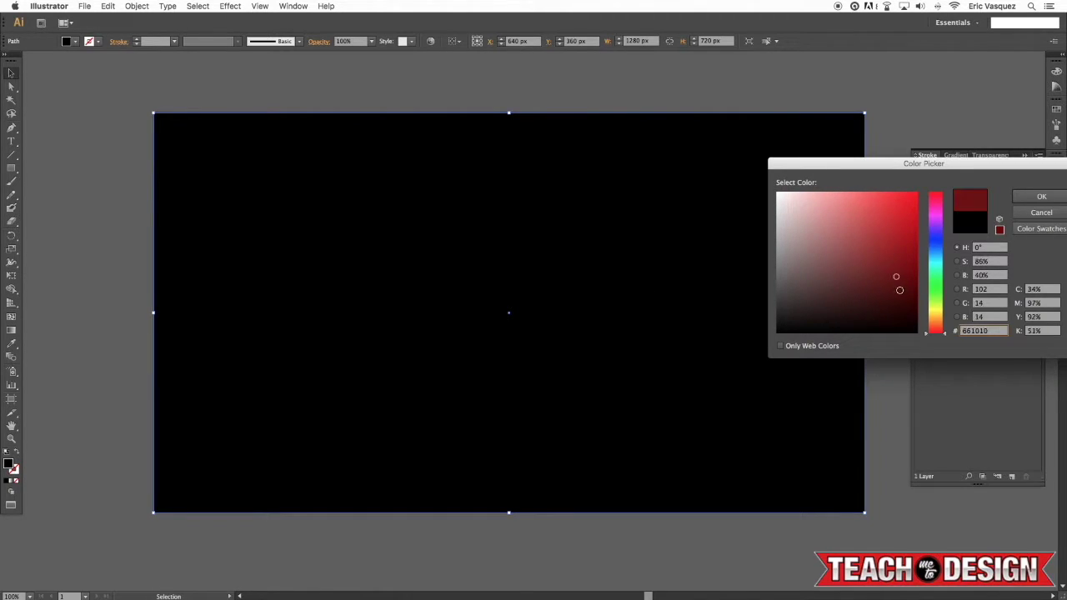
left_click(898, 296)
left_click_drag(937, 307, 937, 247)
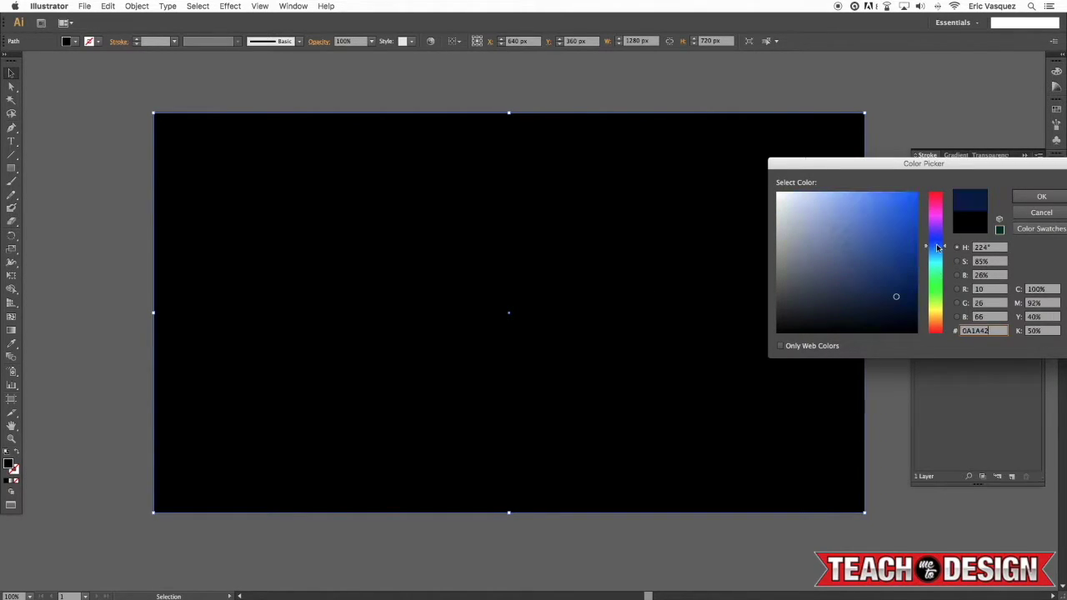
left_click(1042, 197)
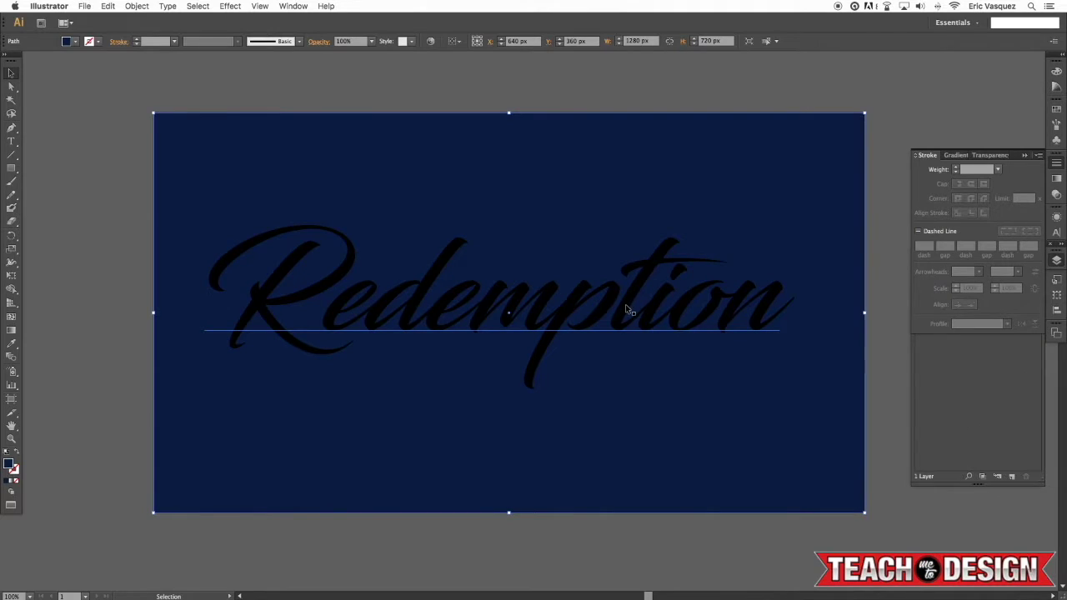
- Make the Redemption text white with no stroke
left_click(580, 302)
left_click(10, 482)
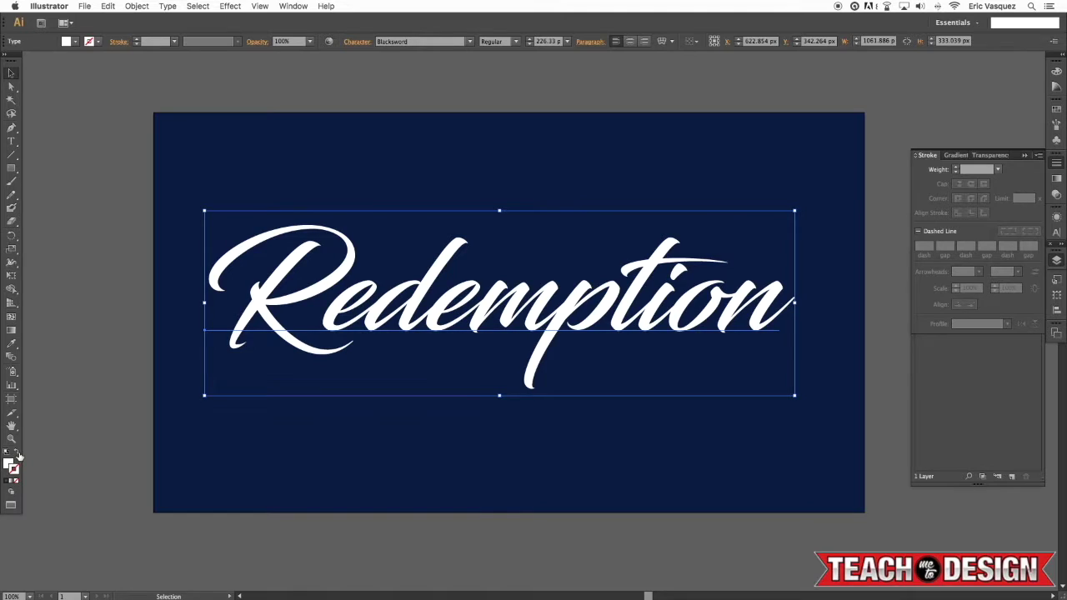
key("/")
- Restore the white fill and convert the Redemption text to outlines
left_click(17, 453)
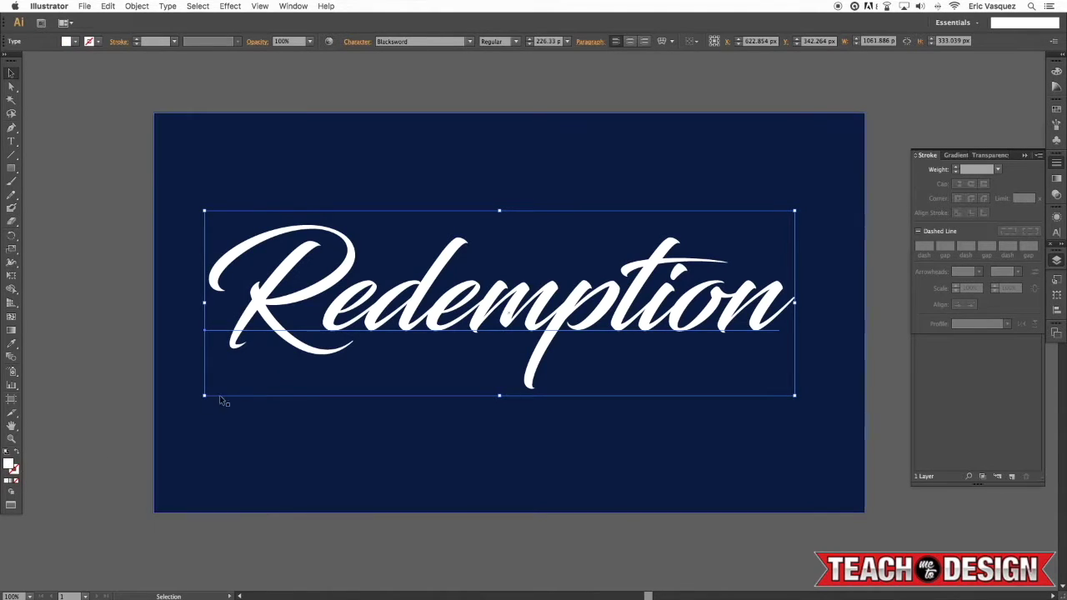
left_click(346, 457)
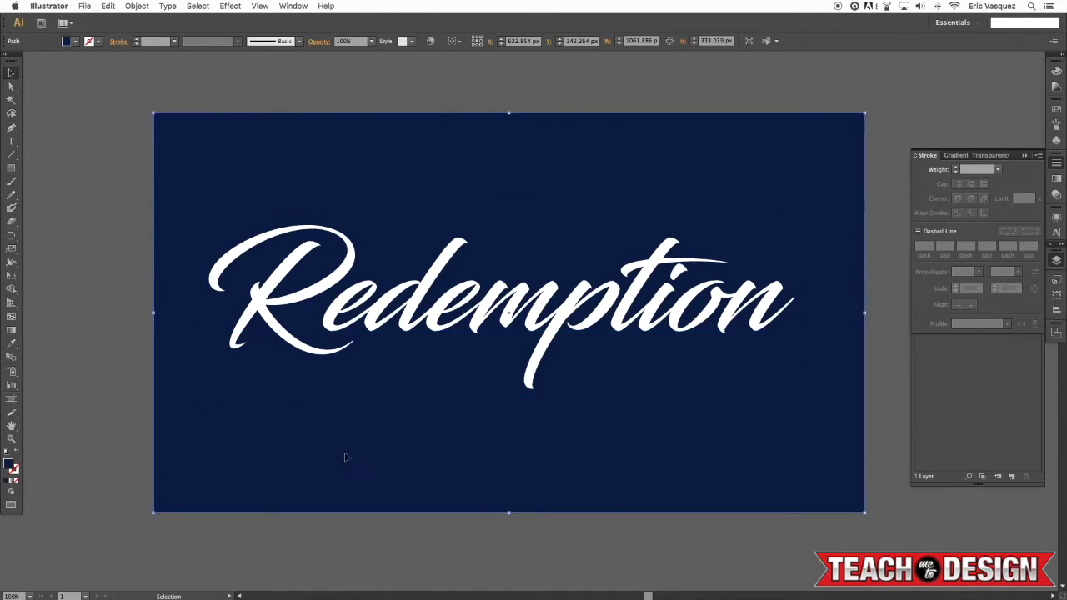
left_click(736, 307)
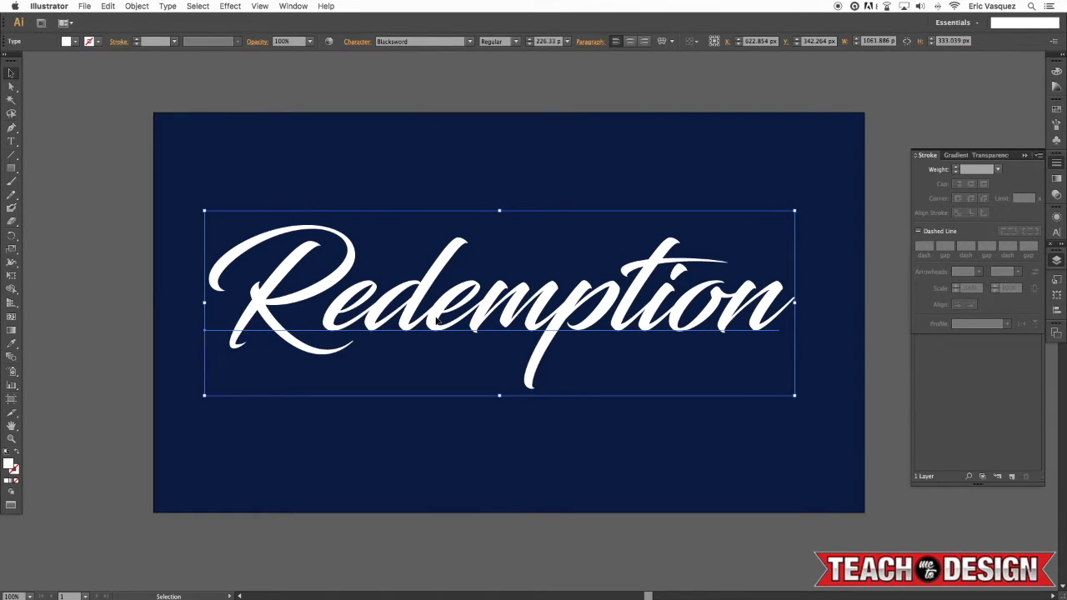
left_click(171, 6)
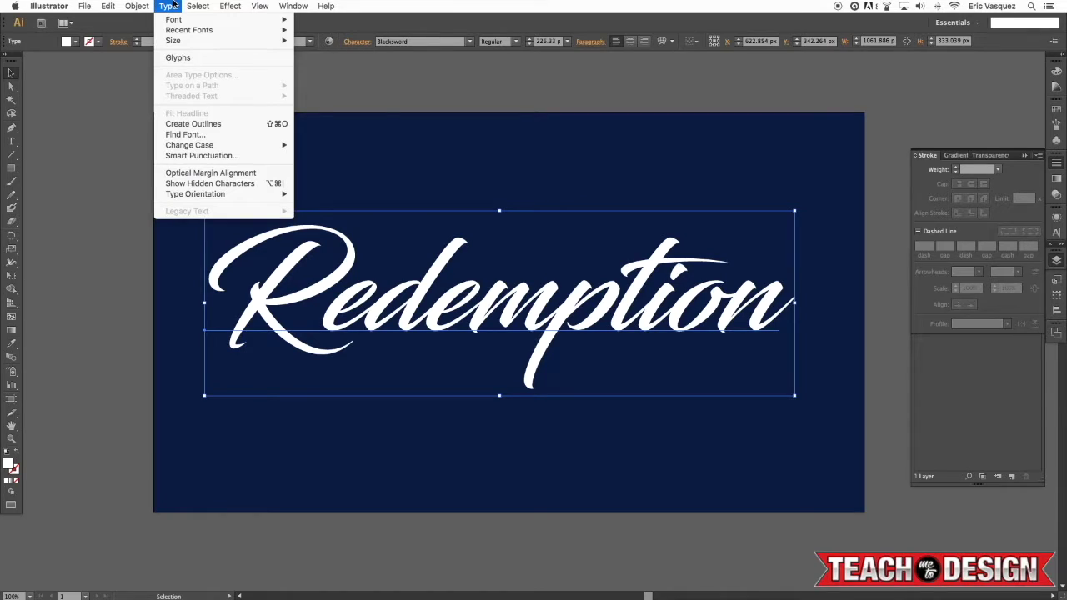
left_click(201, 123)
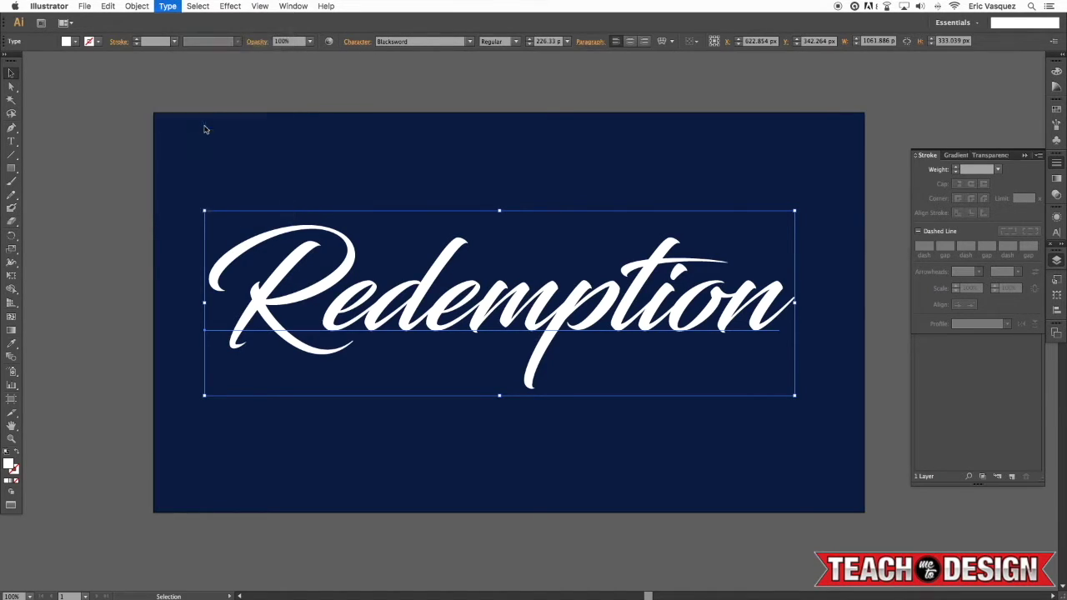
left_click(411, 69)
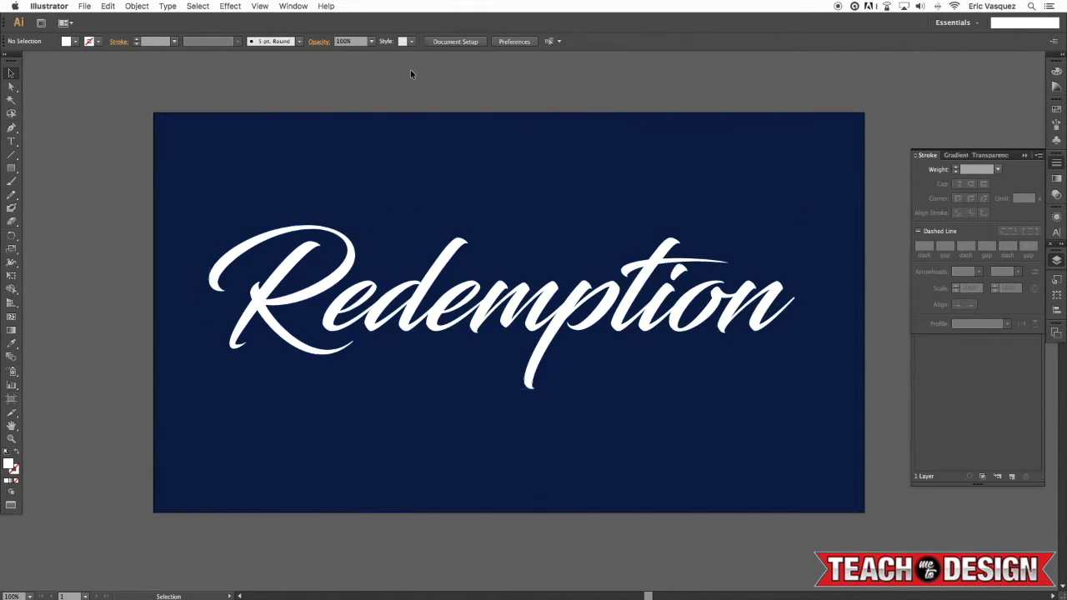
left_click(435, 277)
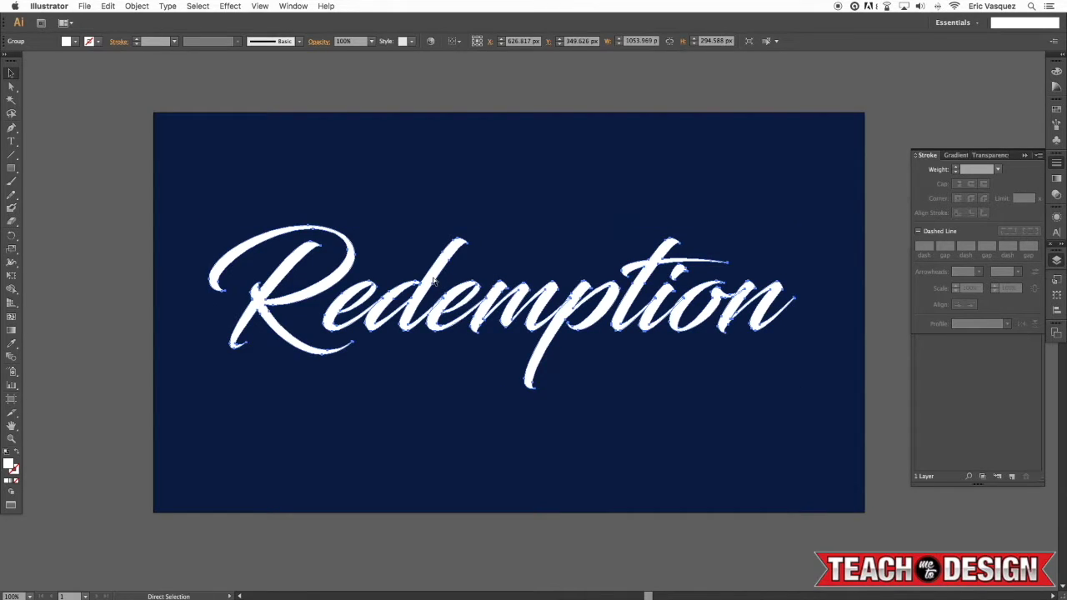
key("super+equal")
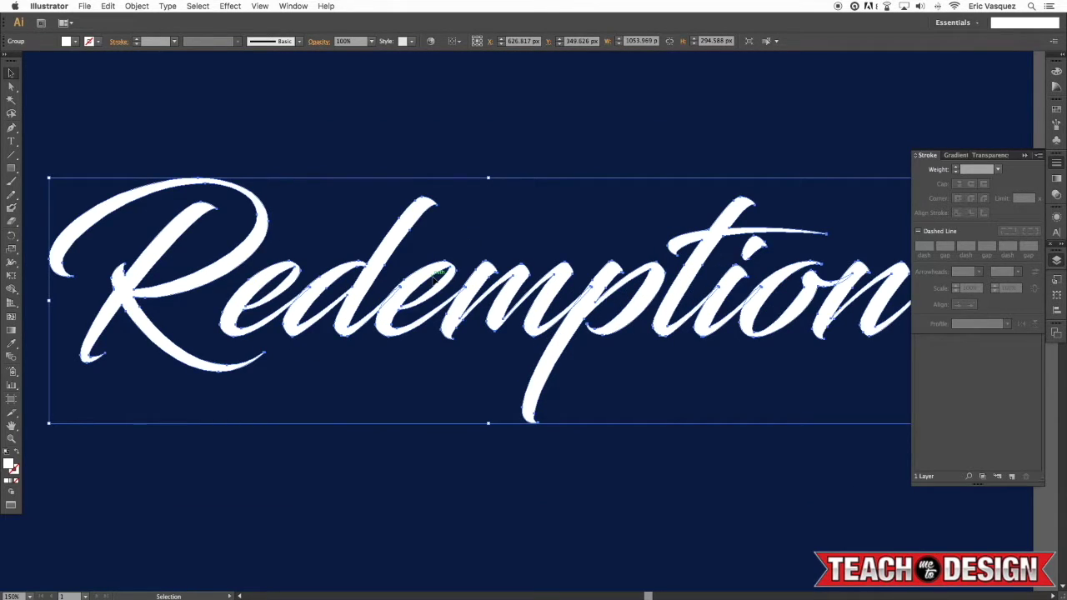
key("super+equal")
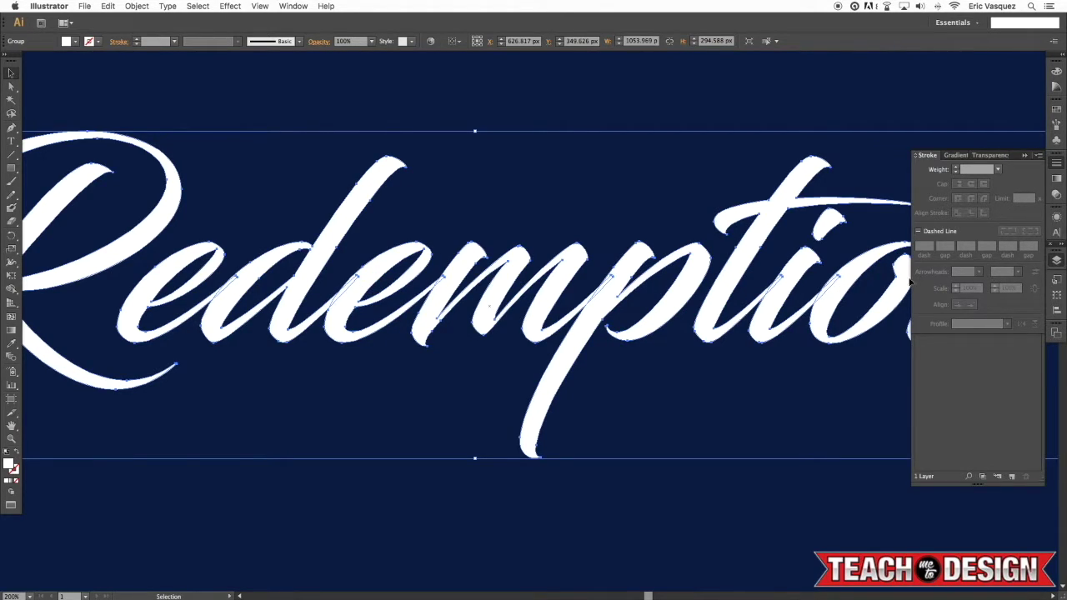
- Show the Pathfinder panel and fit the whole artboard in the window
left_click(291, 6)
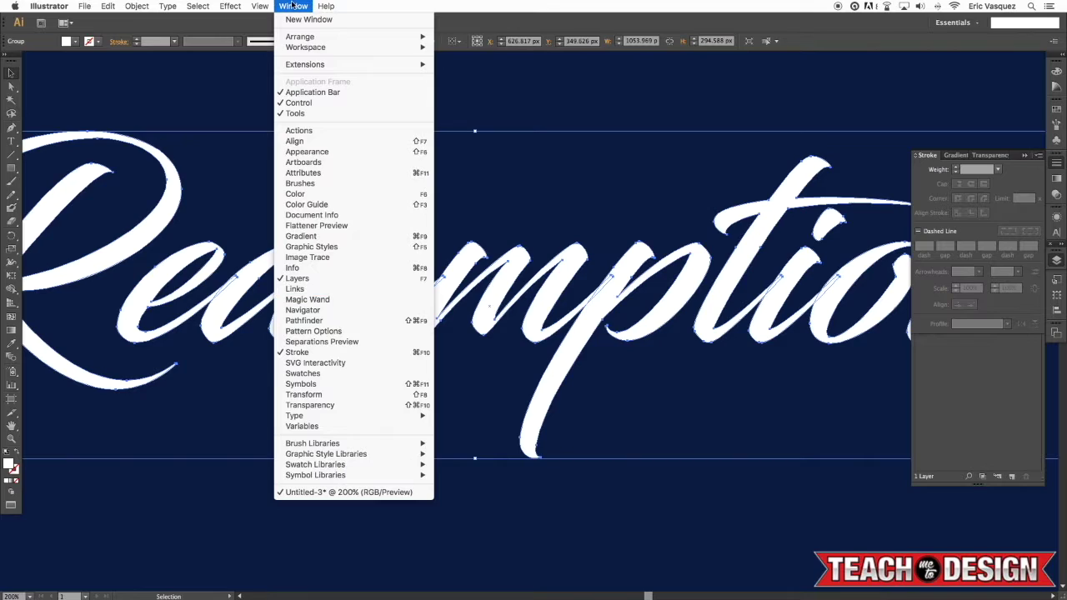
left_click(371, 322)
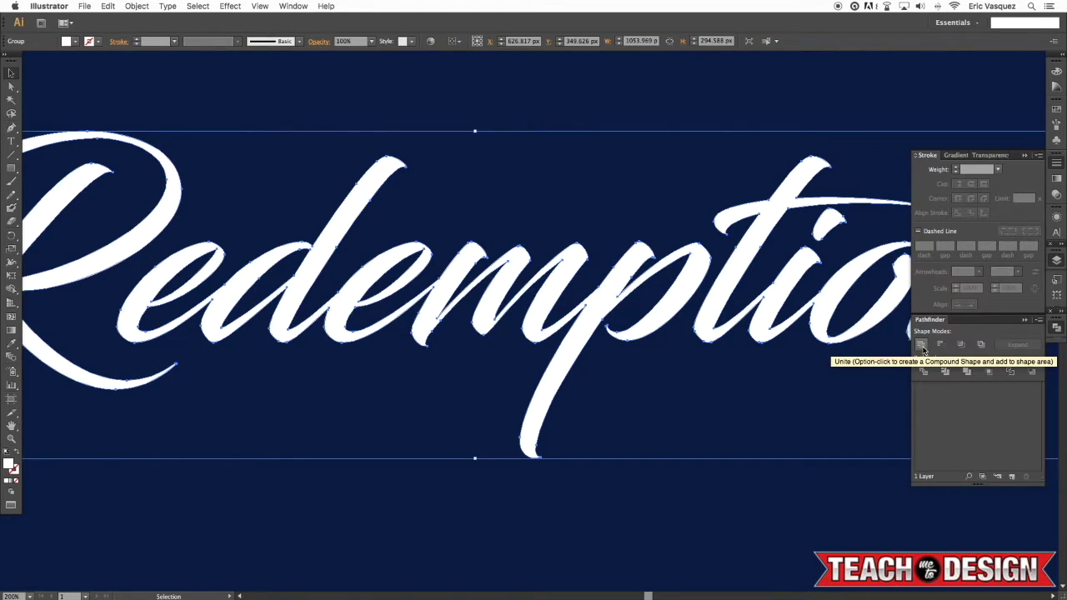
key("a")
key("super+1")
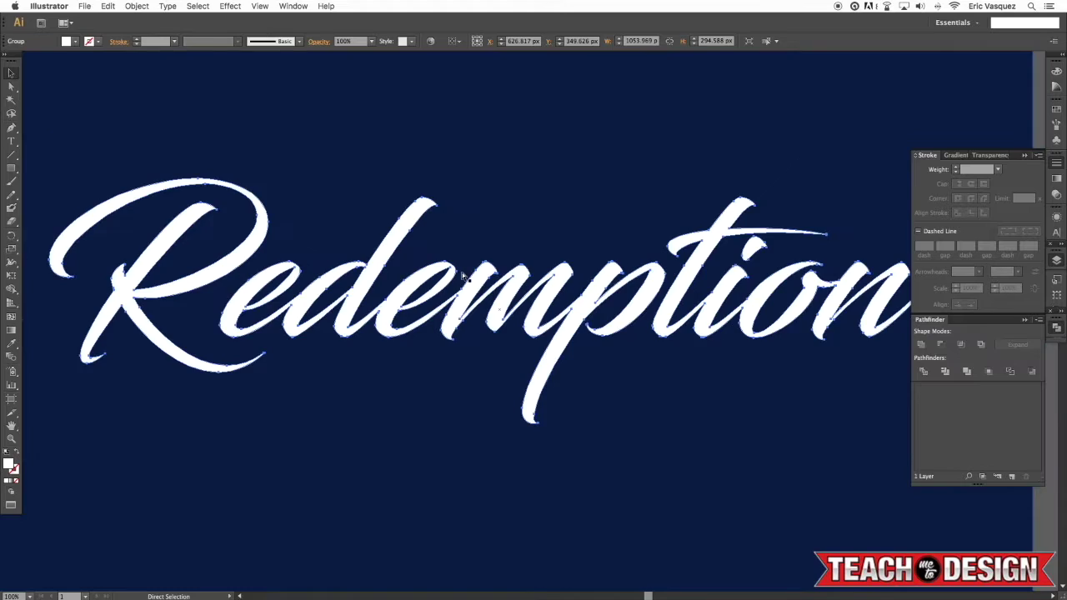
key("super+0")
key("v")
- Drag the outlined Redemption group to the centre of the artboard
left_click(504, 245)
left_click_drag(519, 83, 631, 183)
left_click(566, 91)
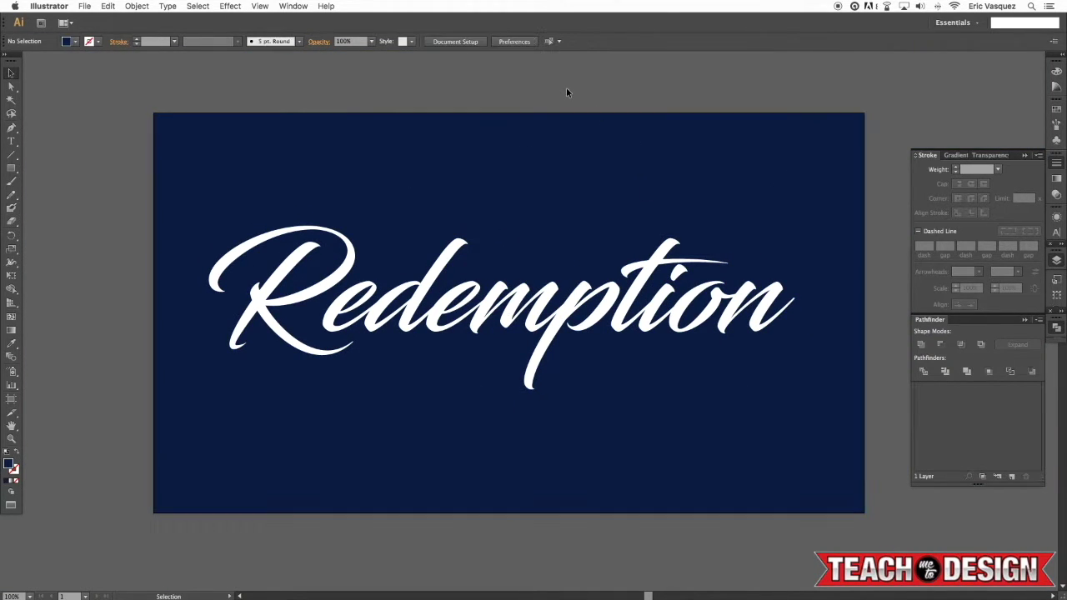
left_click_drag(532, 307, 564, 331)
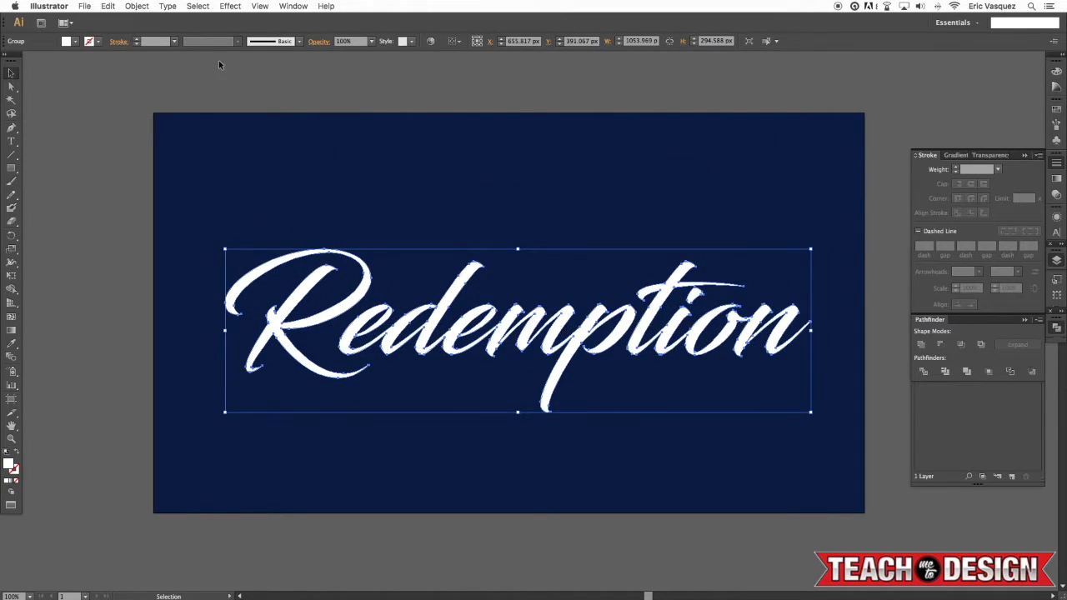
- Shear the lettering along the vertical axis at a -10° angle
left_click(131, 4)
mouse_move(139, 23)
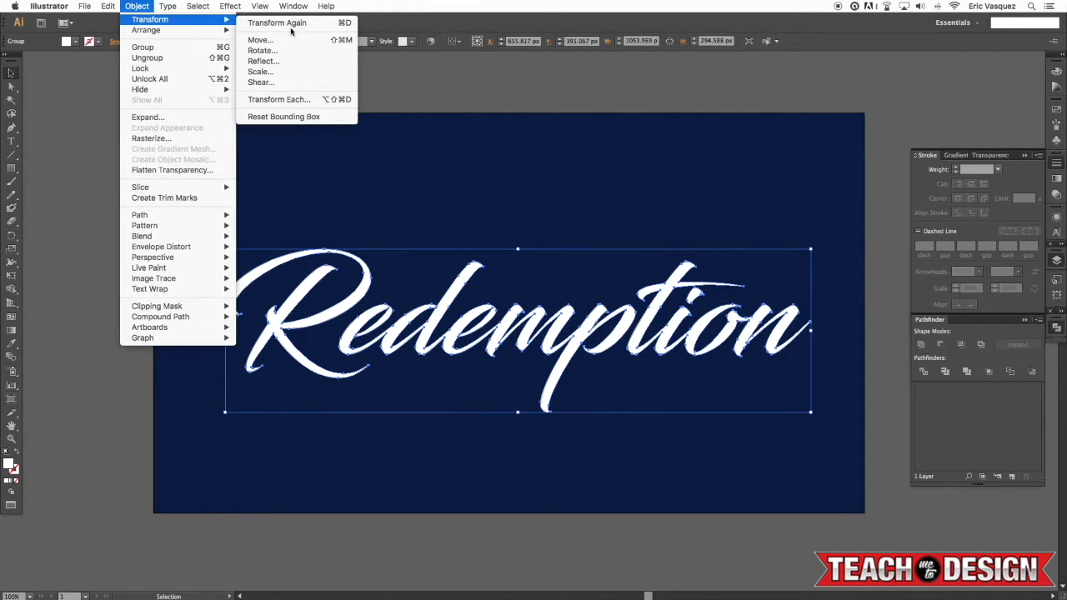
left_click(277, 83)
left_click(877, 289)
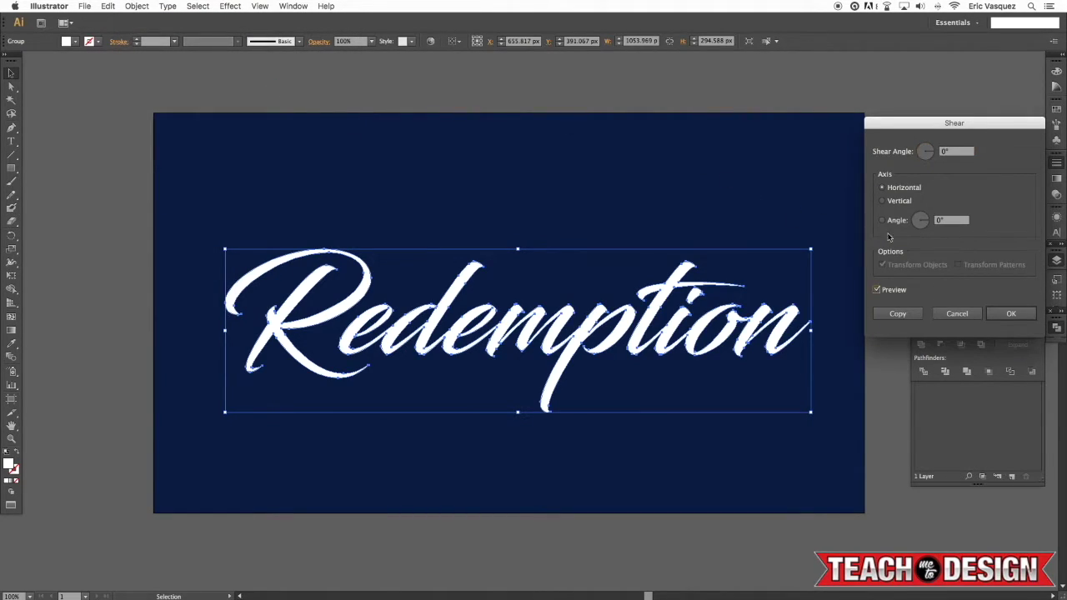
left_click(883, 202)
key("Tab")
type("-")
key("Tab")
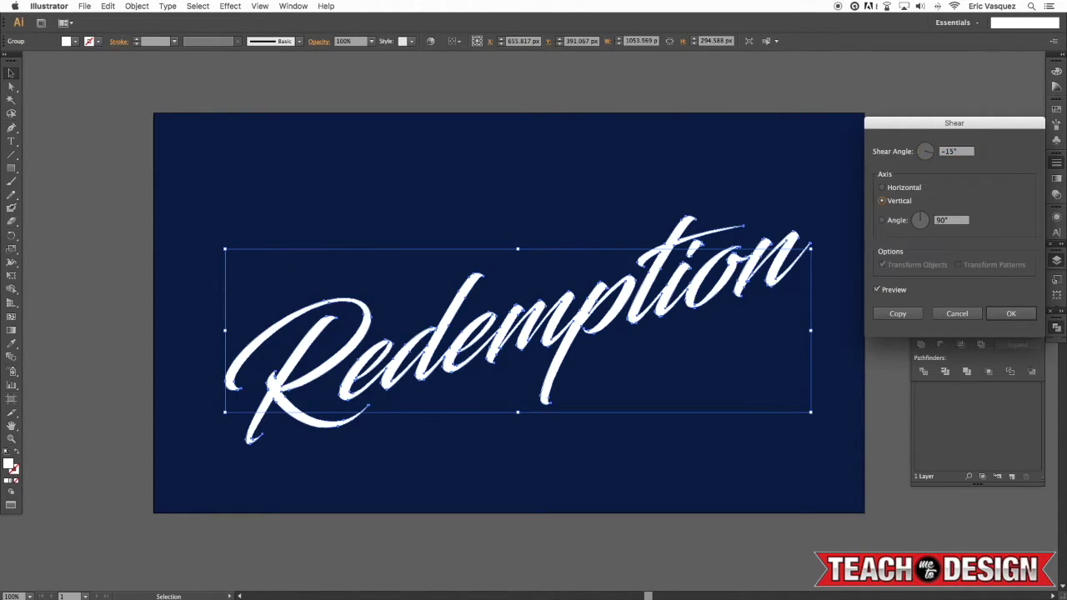
left_click(953, 152)
type("-10")
key("Tab")
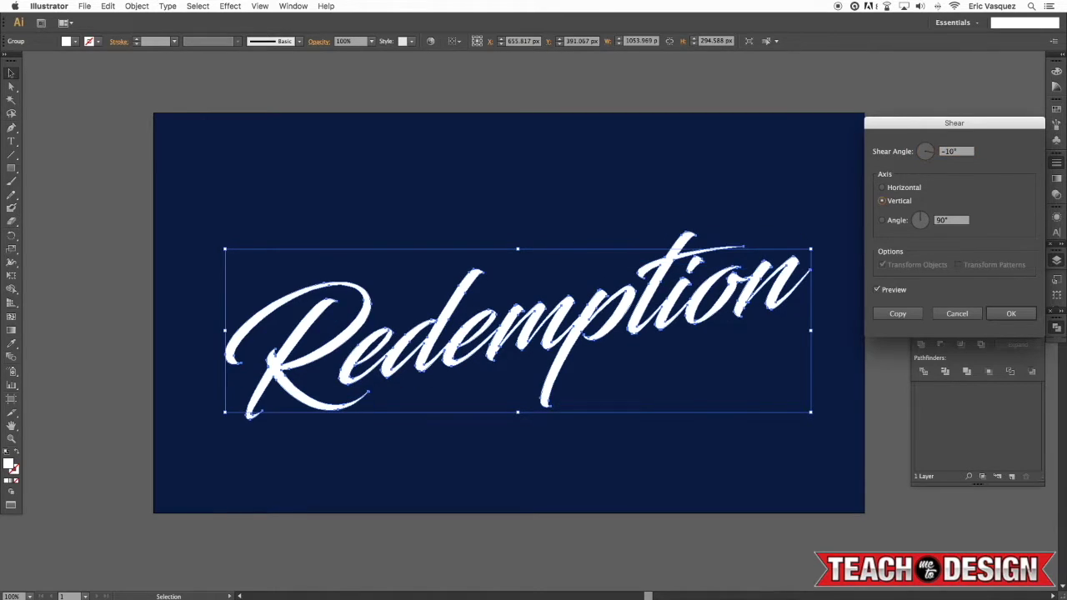
left_click(882, 189)
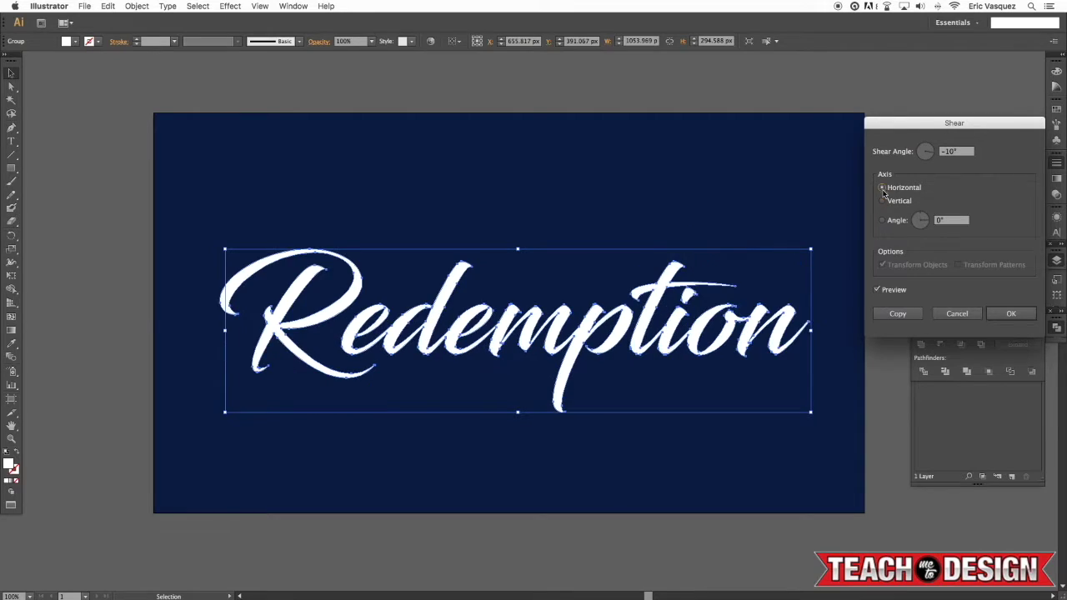
left_click(883, 202)
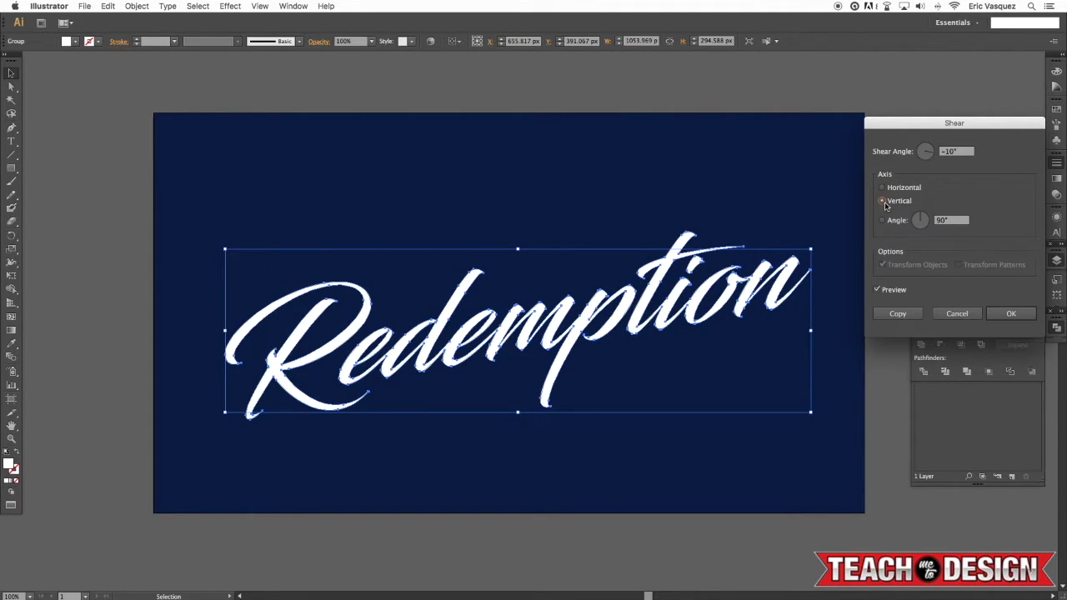
left_click(1012, 314)
- Nudge the sheared word slightly up and left into place
left_click_drag(701, 298, 699, 271)
left_click(672, 195)
key("super+0")
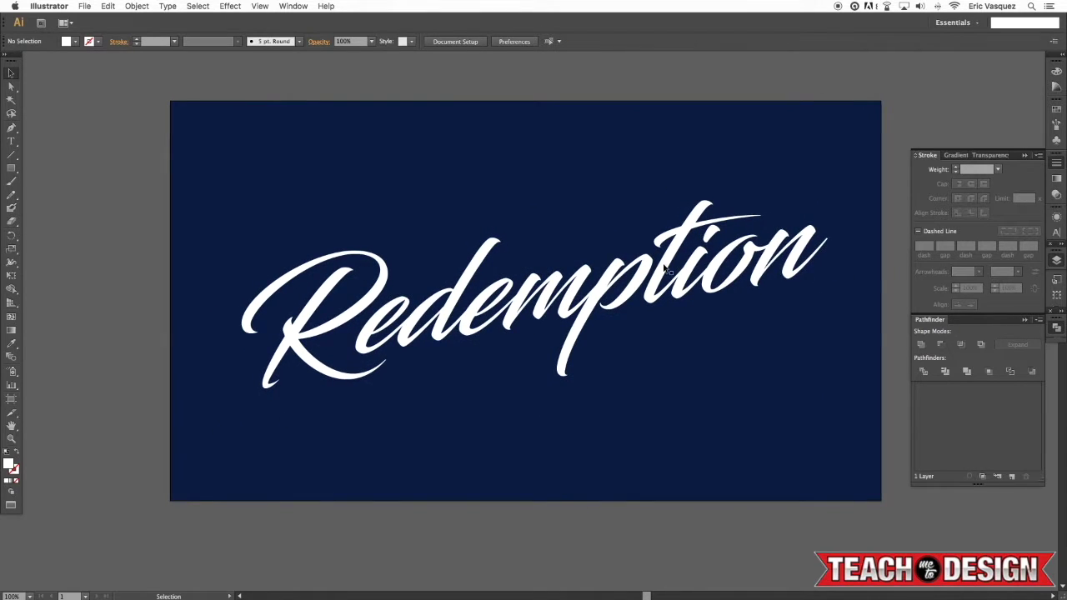
left_click_drag(665, 270, 657, 270)
left_click(655, 164)
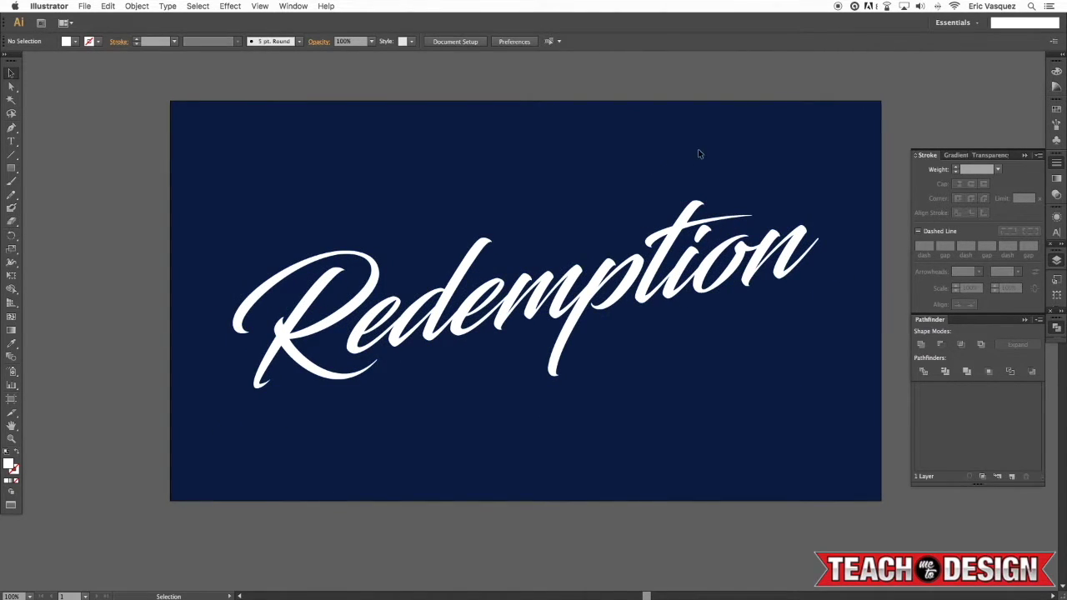
left_click_drag(699, 154, 666, 178)
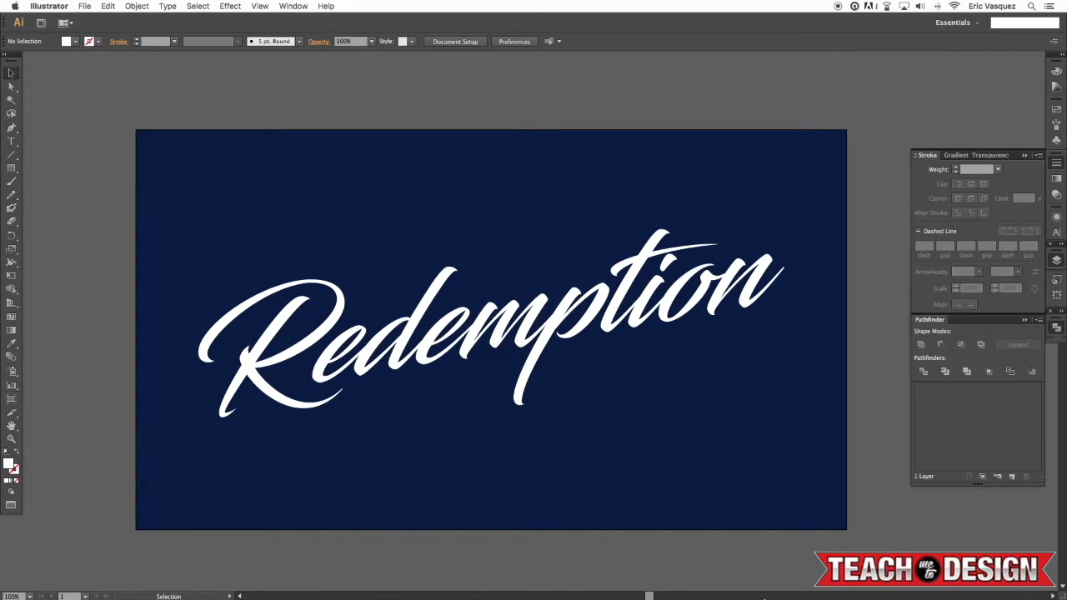
- Open grunge black texture.eps from Downloads, select the entire texture, and return to Redemption
mouse_move(764, 597)
left_click(753, 575)
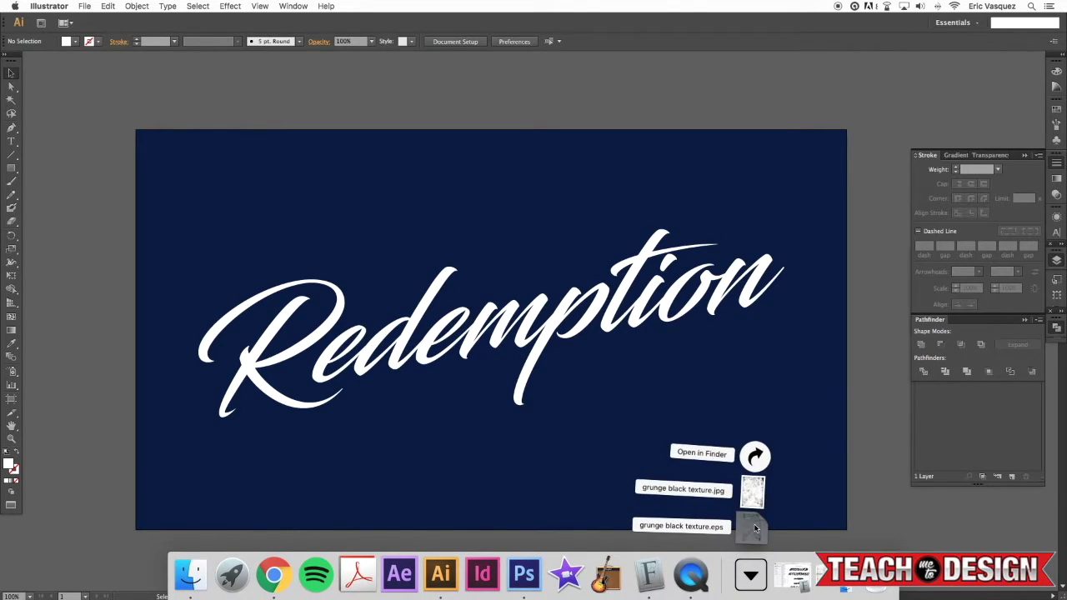
left_click(755, 527)
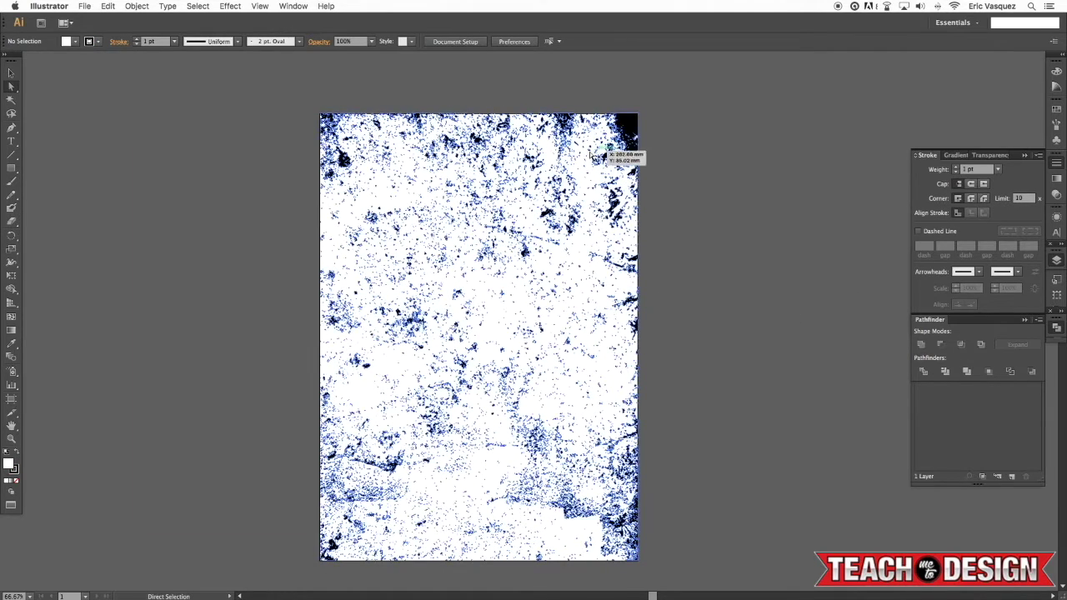
left_click(624, 126)
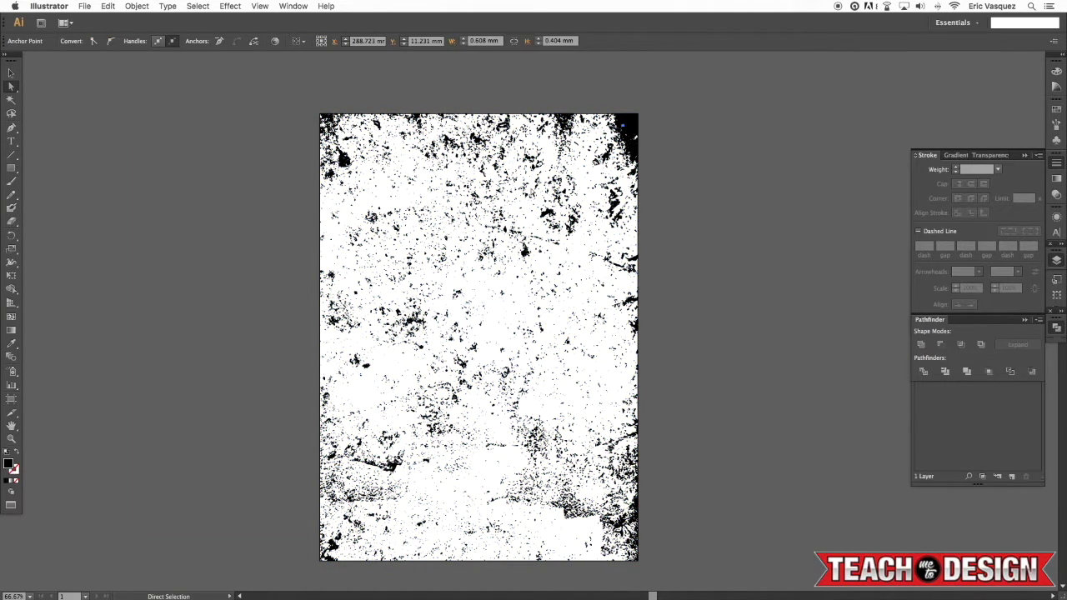
key("v")
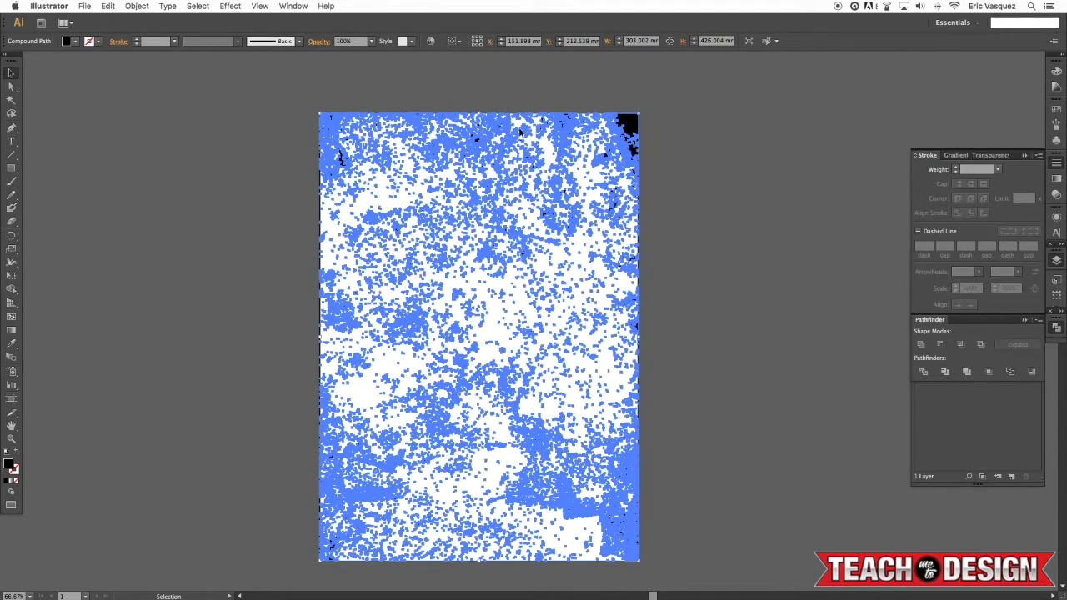
left_click(726, 181)
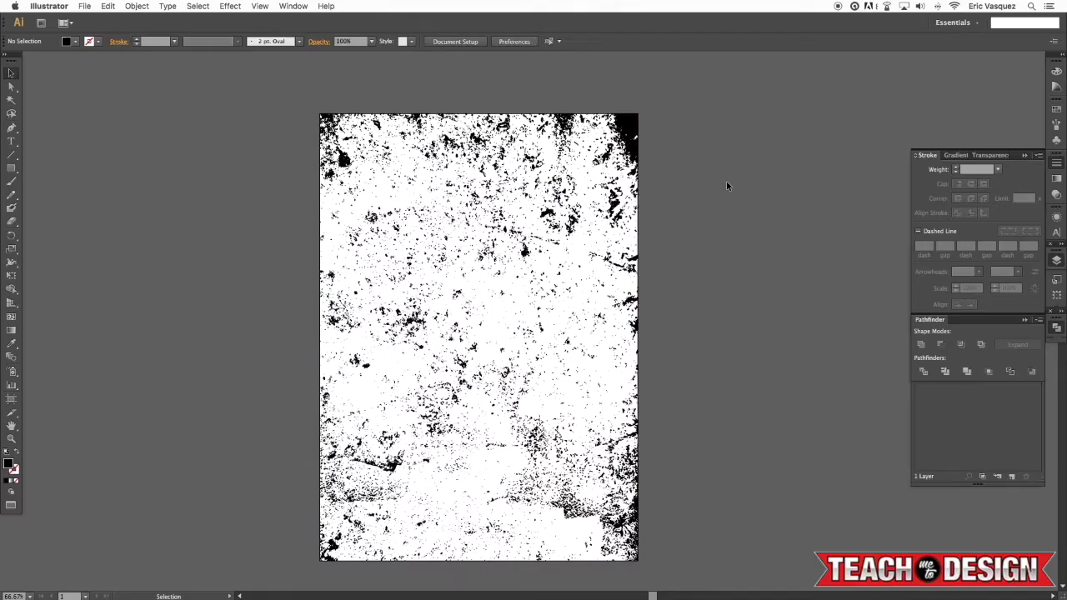
left_click(629, 127)
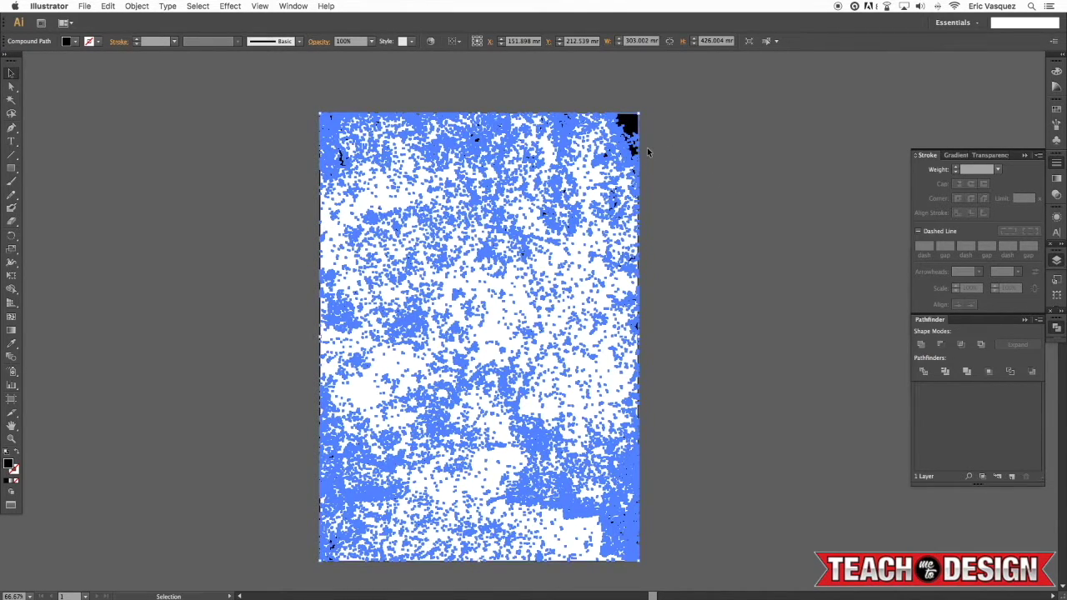
key("super+grave")
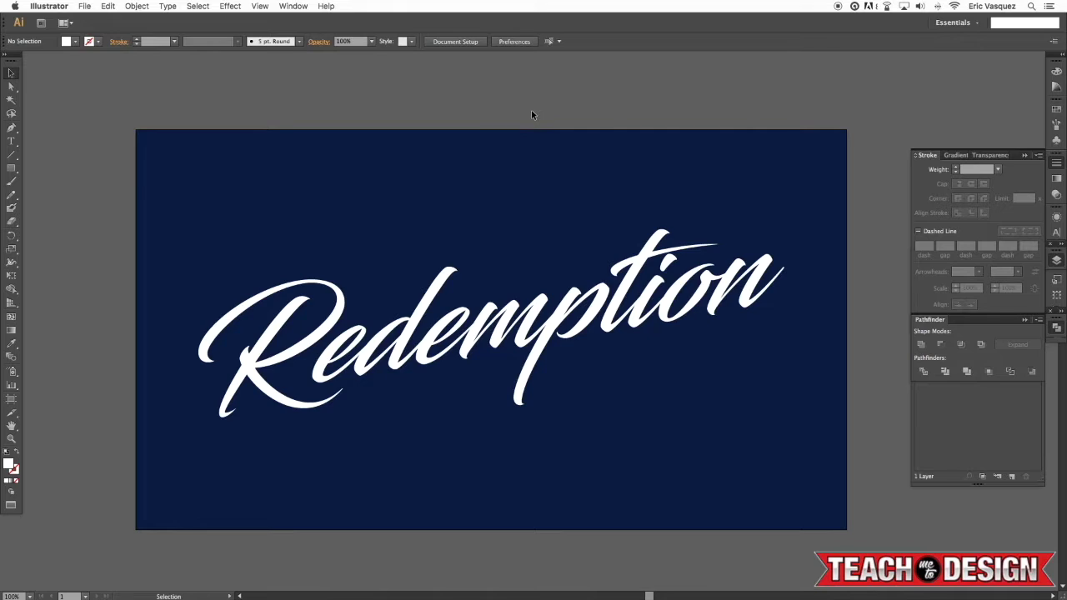
- Paste the grunge texture and rotate it to a shallow angle
key("a")
key("super+v")
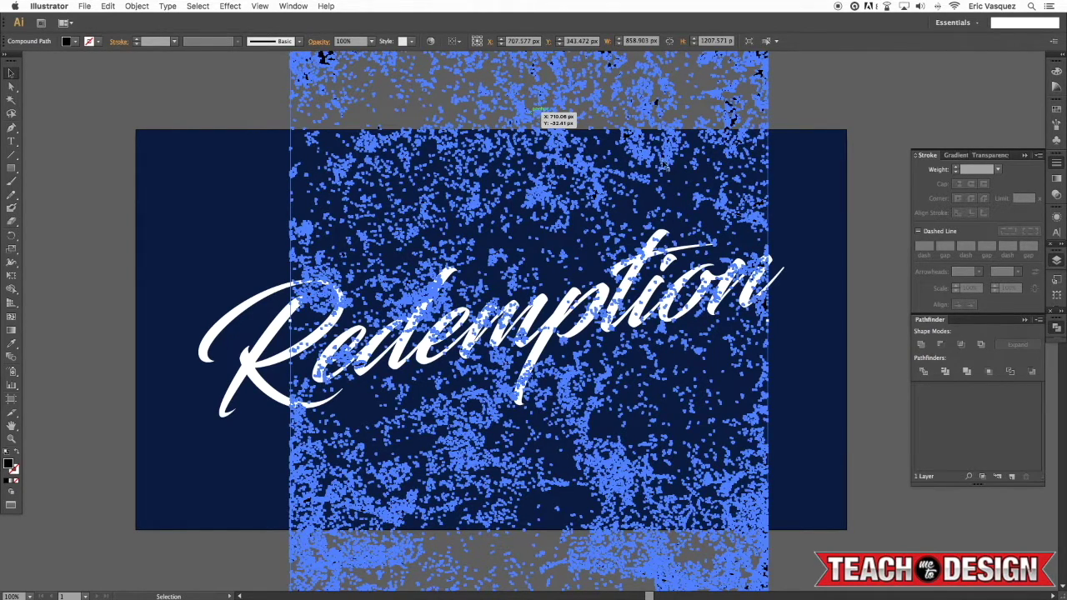
key("super+minus")
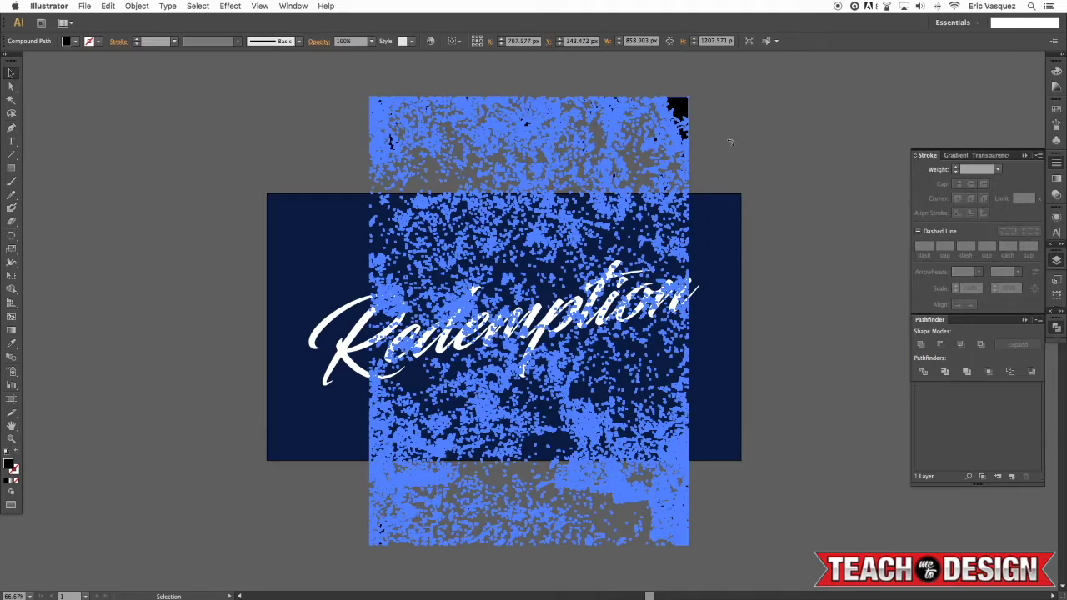
left_click_drag(731, 142, 796, 342)
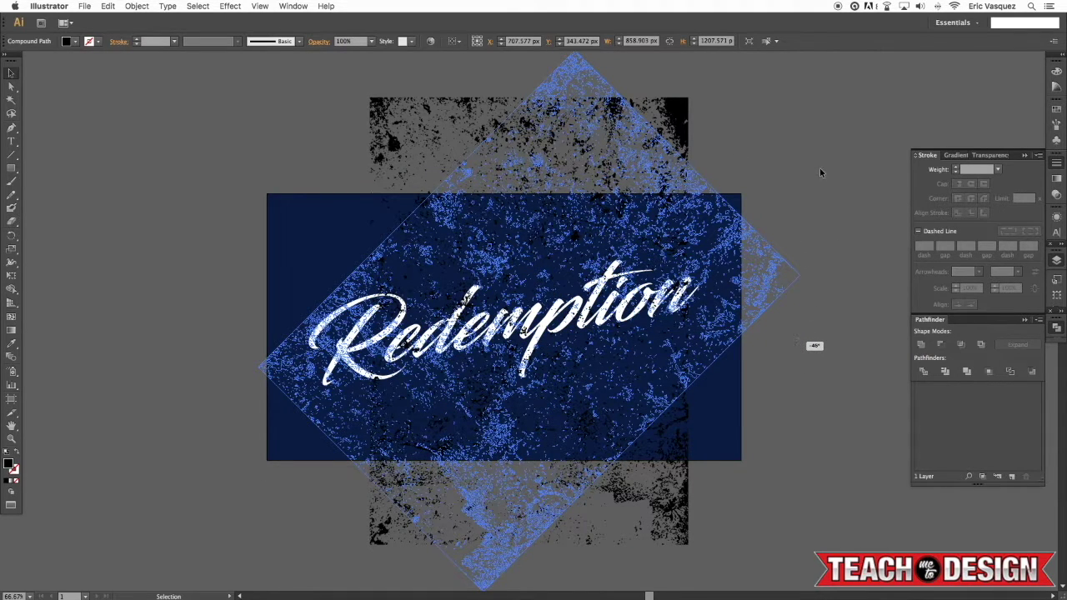
left_click_drag(806, 168, 773, 163)
left_click(764, 175)
left_click(802, 263)
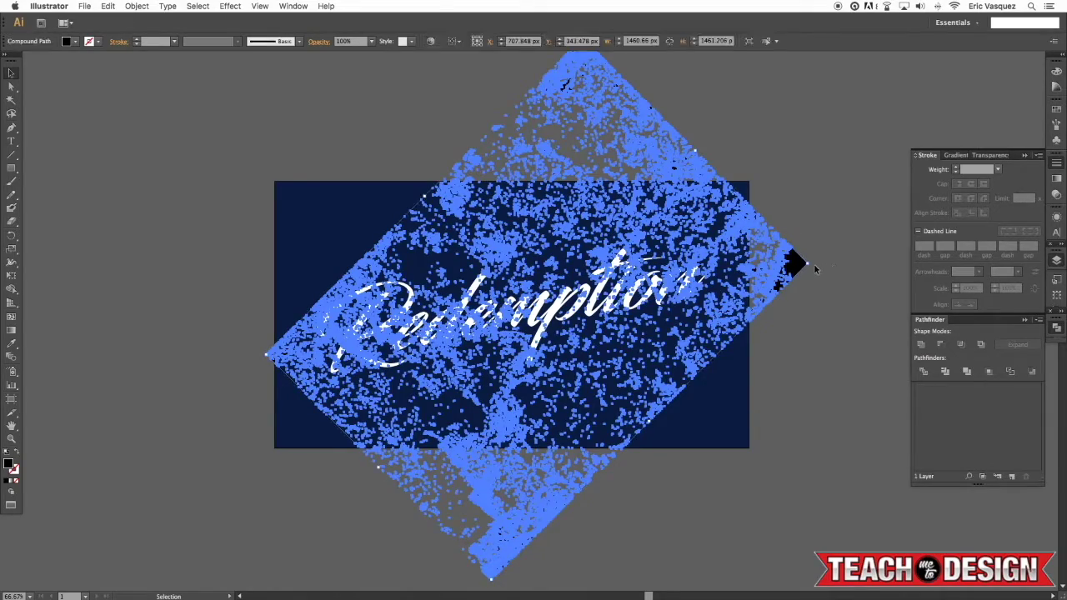
left_click_drag(812, 262, 780, 378)
left_click(798, 203)
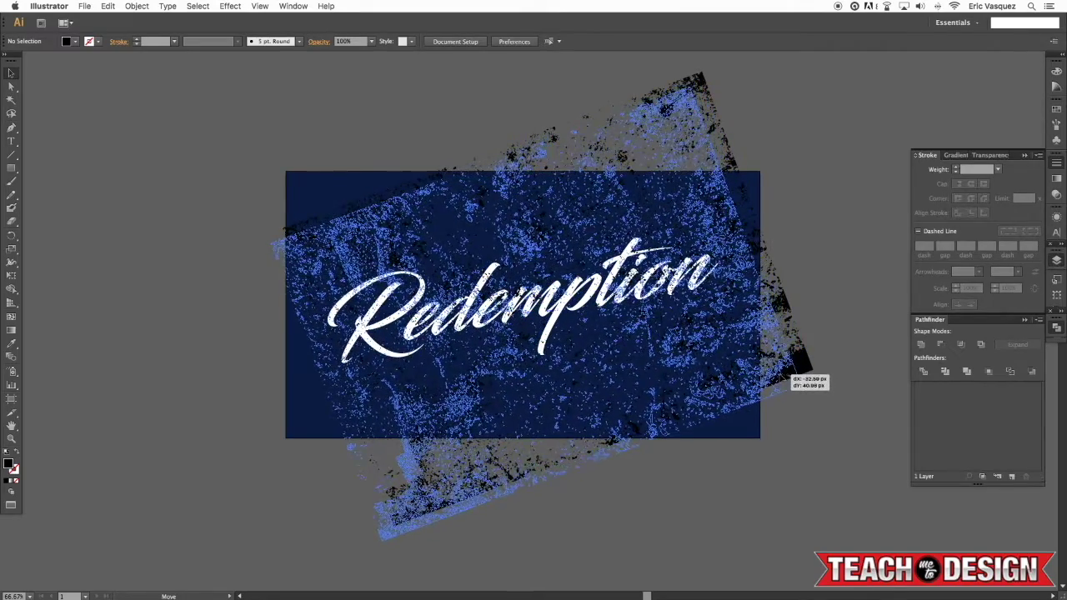
- Move the rotated texture up and left over the lettering, then view at 100%
left_click(824, 256)
left_click(721, 244)
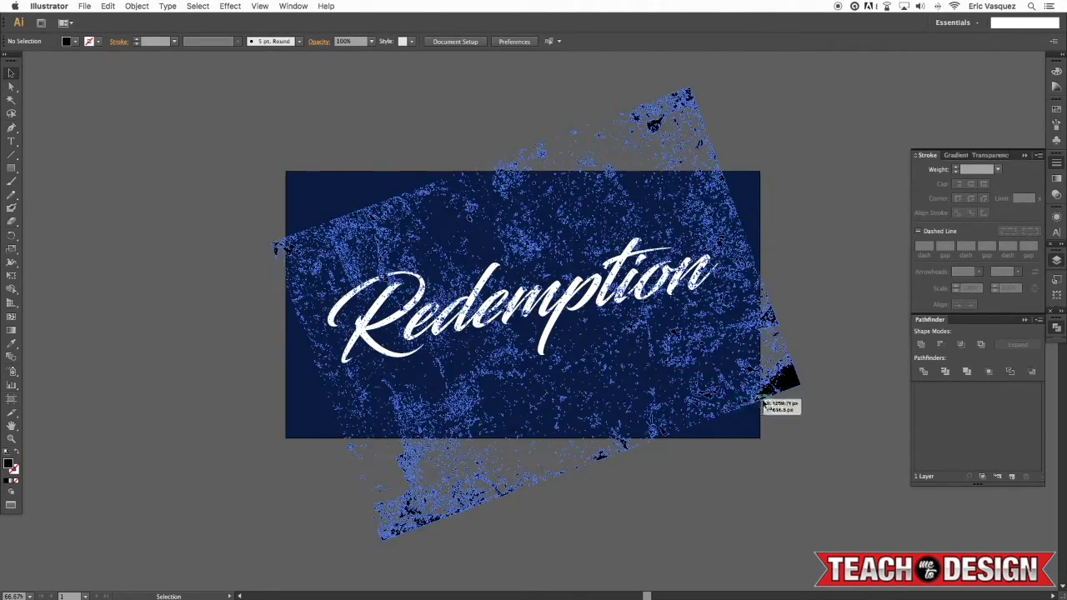
left_click_drag(788, 384, 761, 297)
left_click(819, 241)
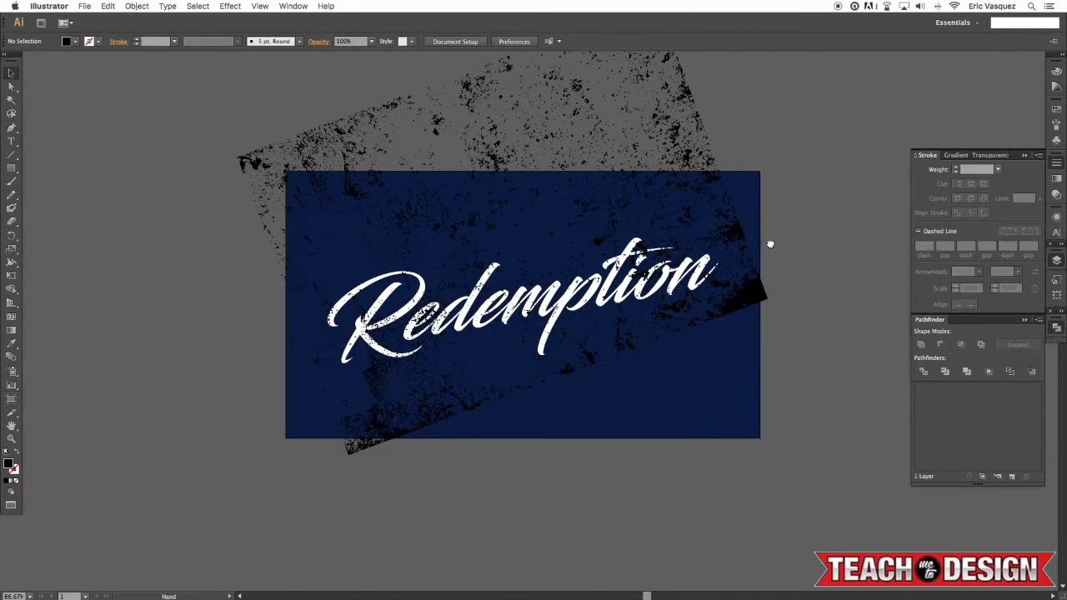
scroll(769, 241, "up", 1)
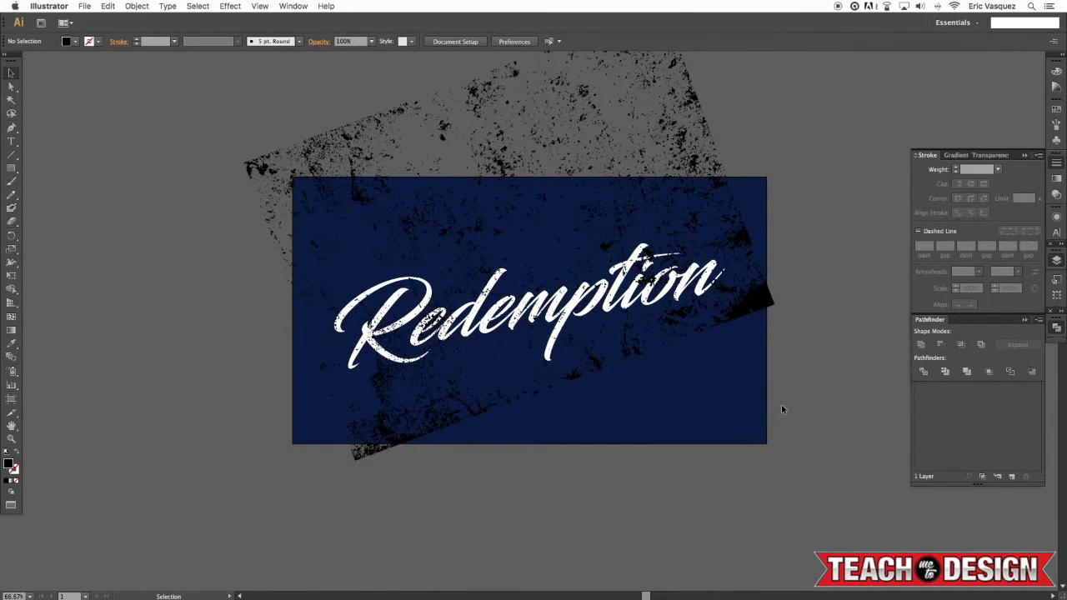
key("super+1")
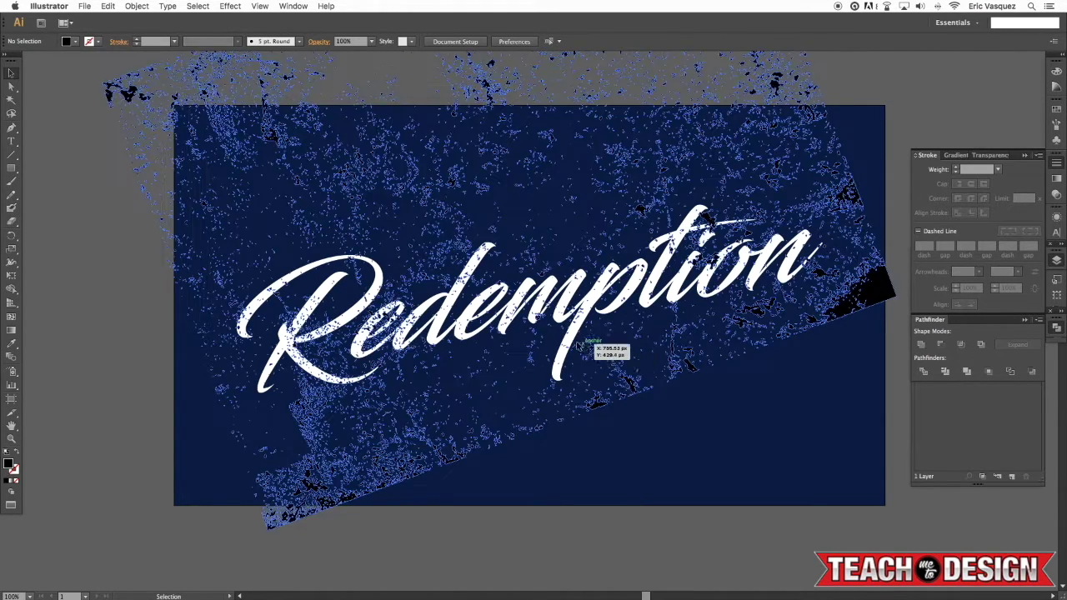
- Select the lettering with the grunge texture and apply Pathfinder Merge
left_click(589, 344)
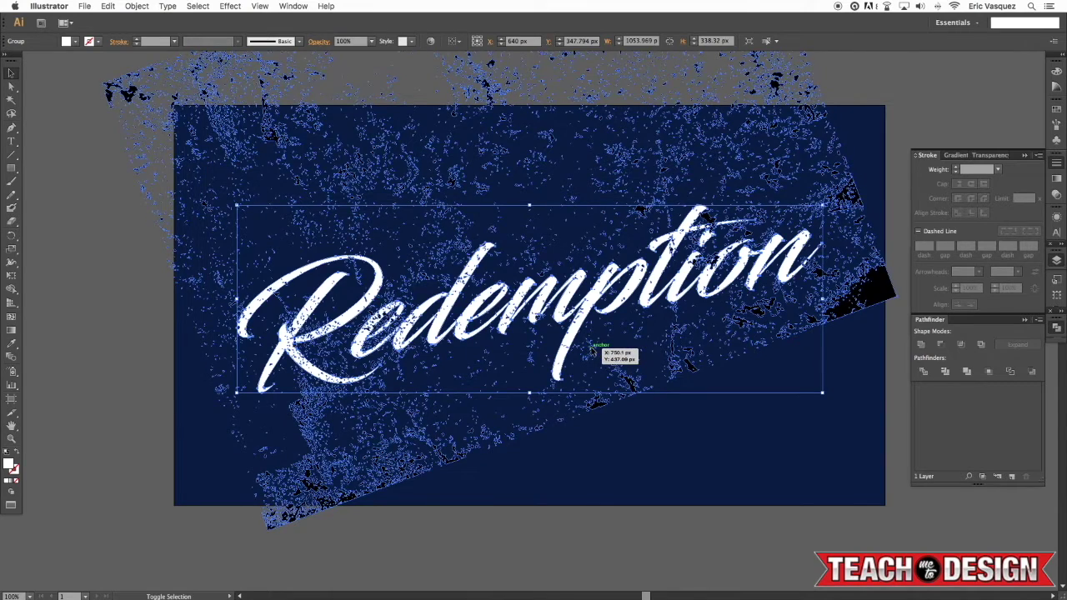
left_click(592, 350, "shift")
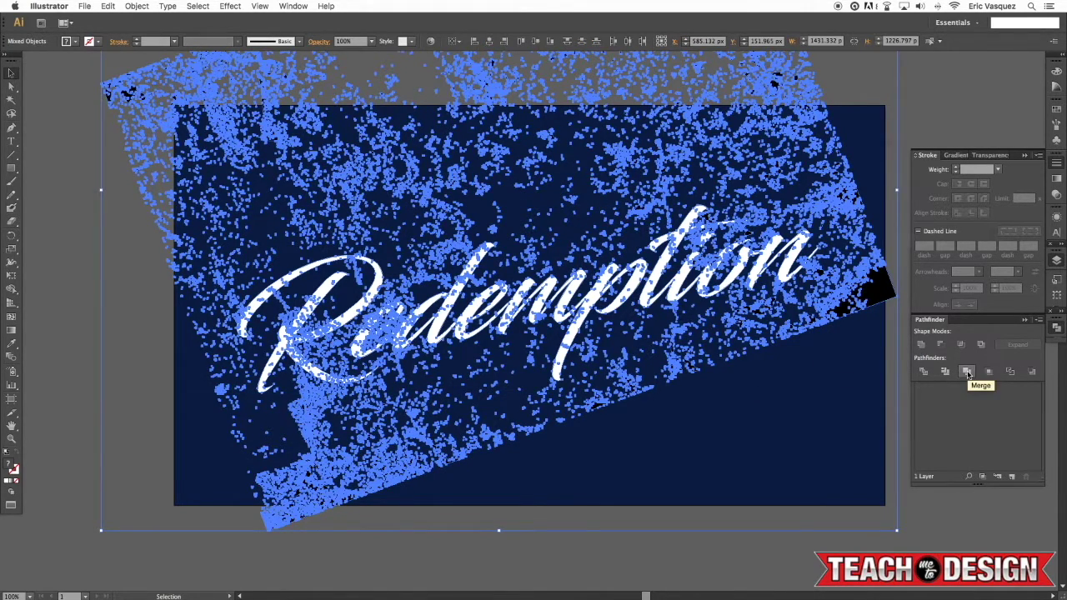
left_click(968, 373)
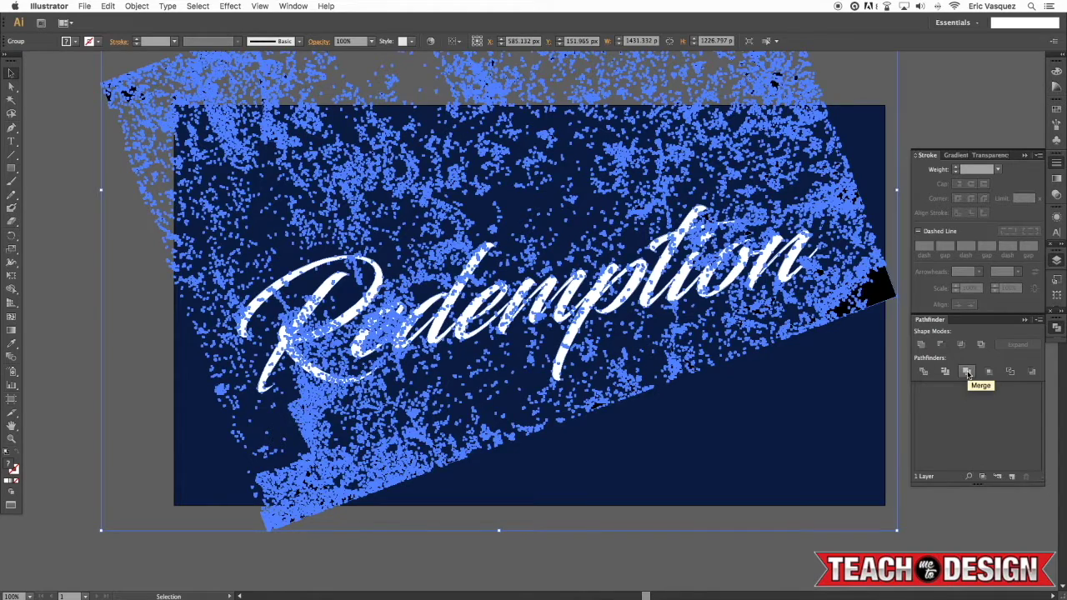
key("super+shift+a")
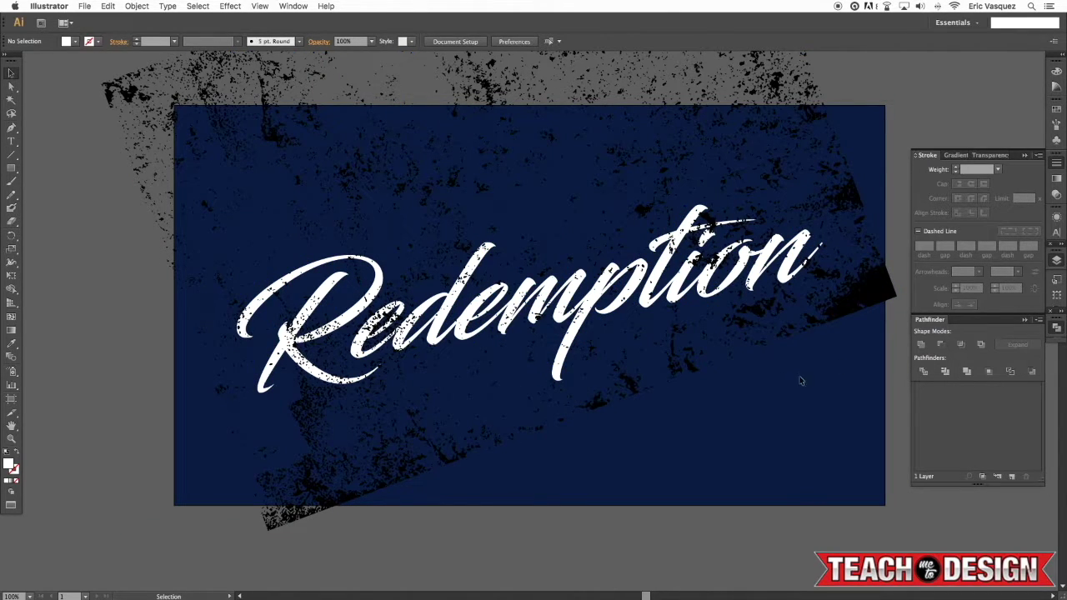
- Select all black grunge pieces via Select > Same > Fill Color and delete them
key("a")
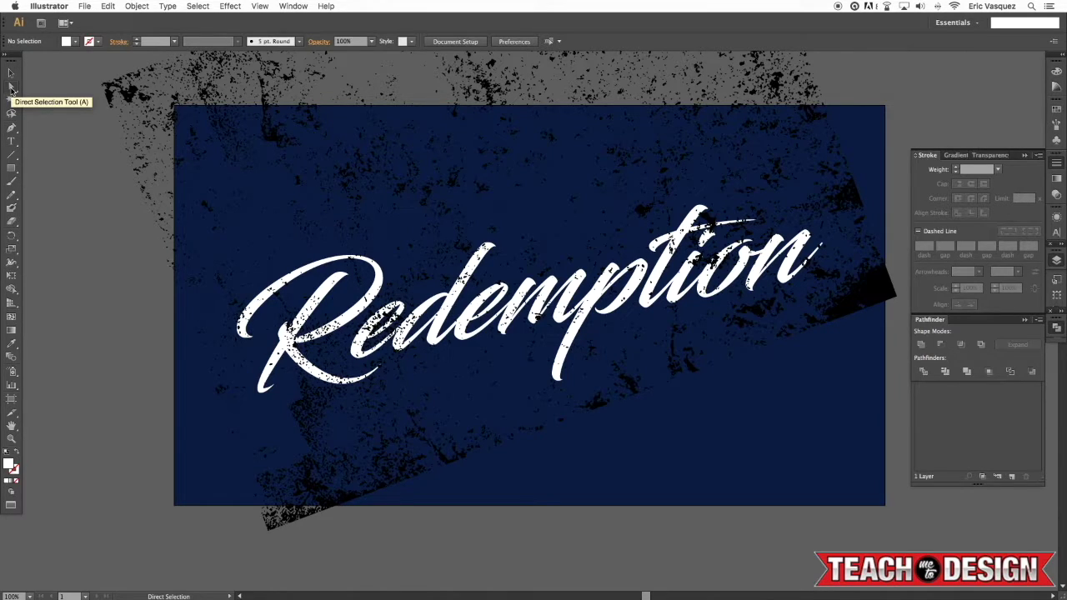
left_click(690, 367)
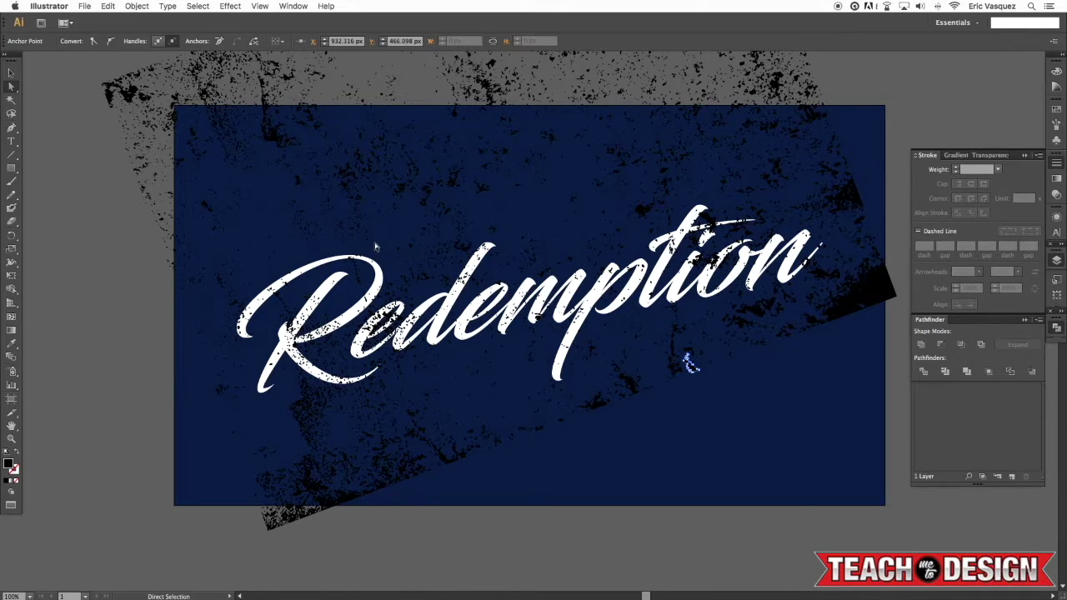
left_click(197, 6)
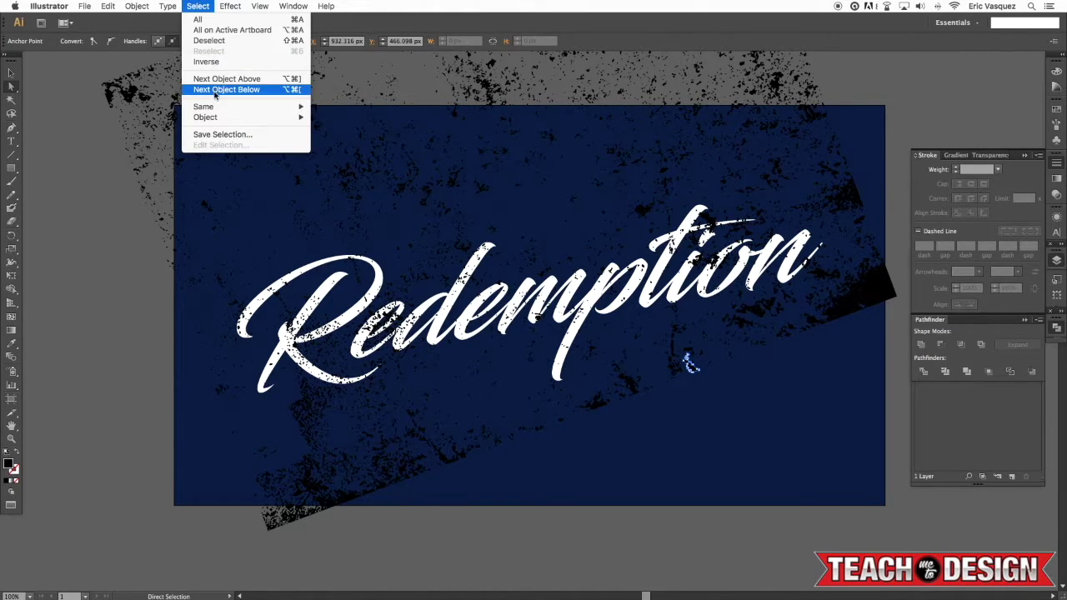
left_click(354, 146)
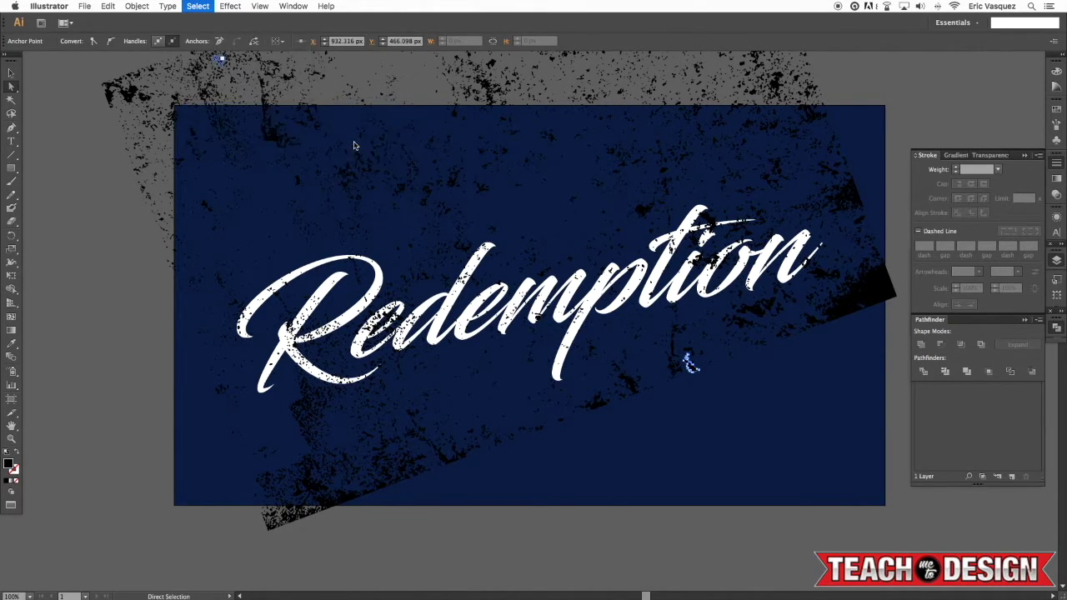
key("Delete")
key("v")
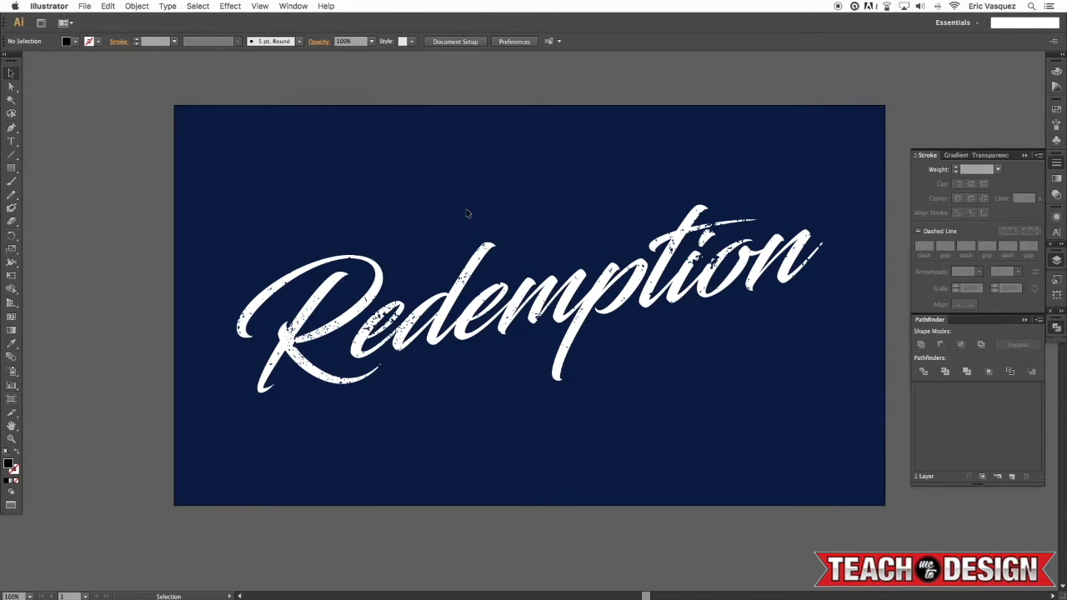
key("super+equal")
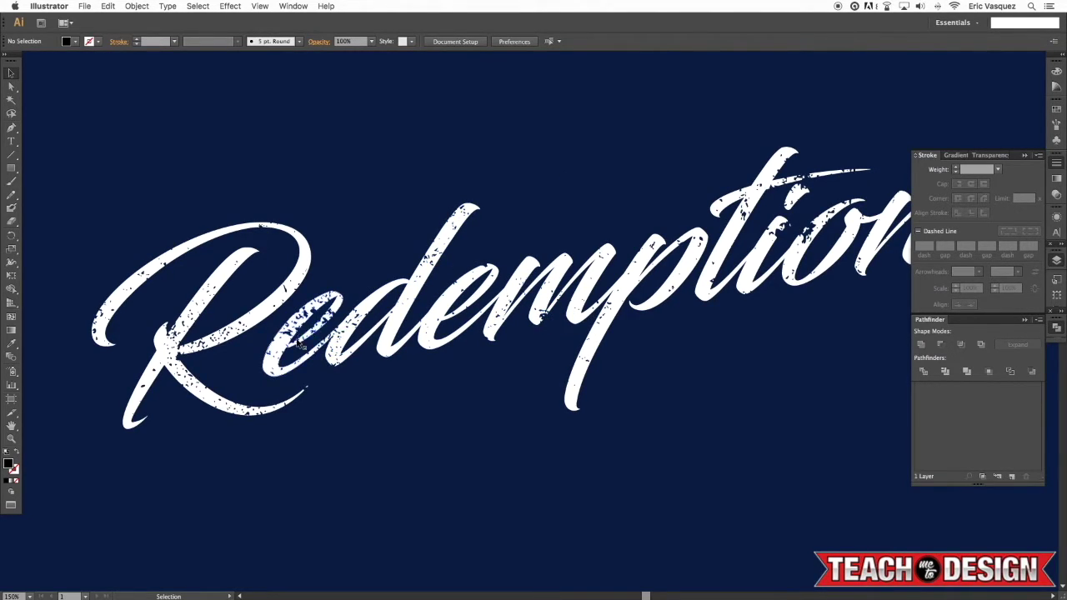
key("super+minus")
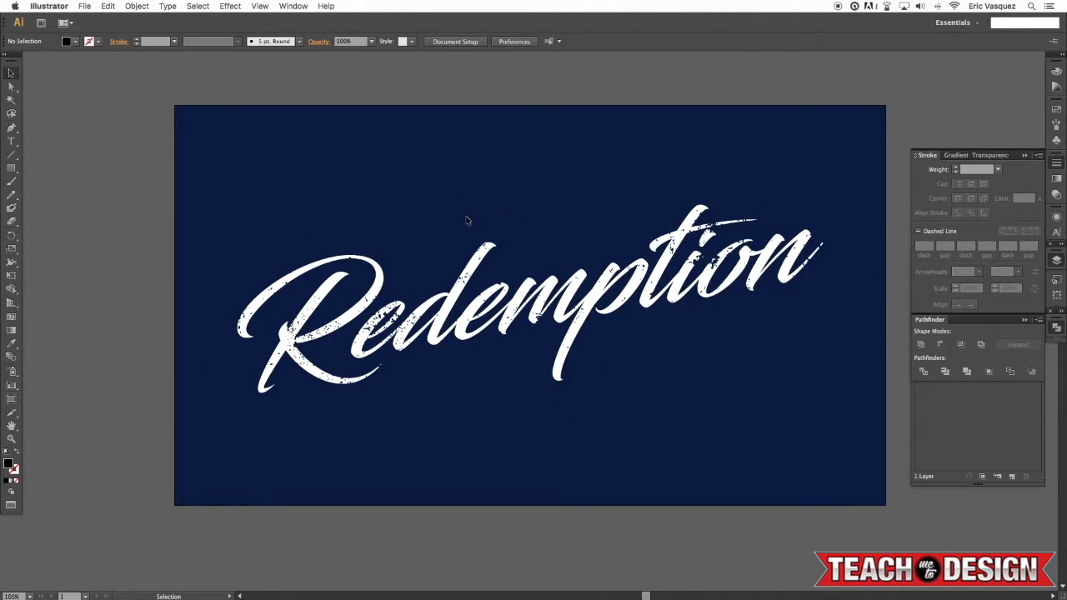
key("m")
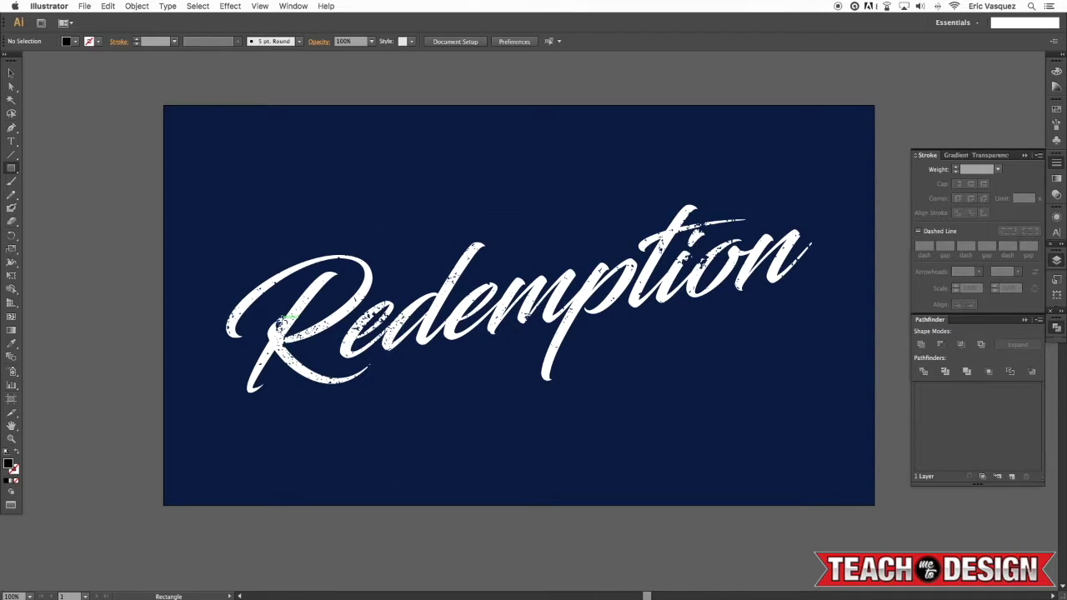
double_click(10, 465)
left_click_drag(886, 253, 917, 194)
left_click(1028, 199)
left_click_drag(495, 184, 798, 465)
key("v")
key("super+shift+bracketleft")
key("super+shift+bracketleft")
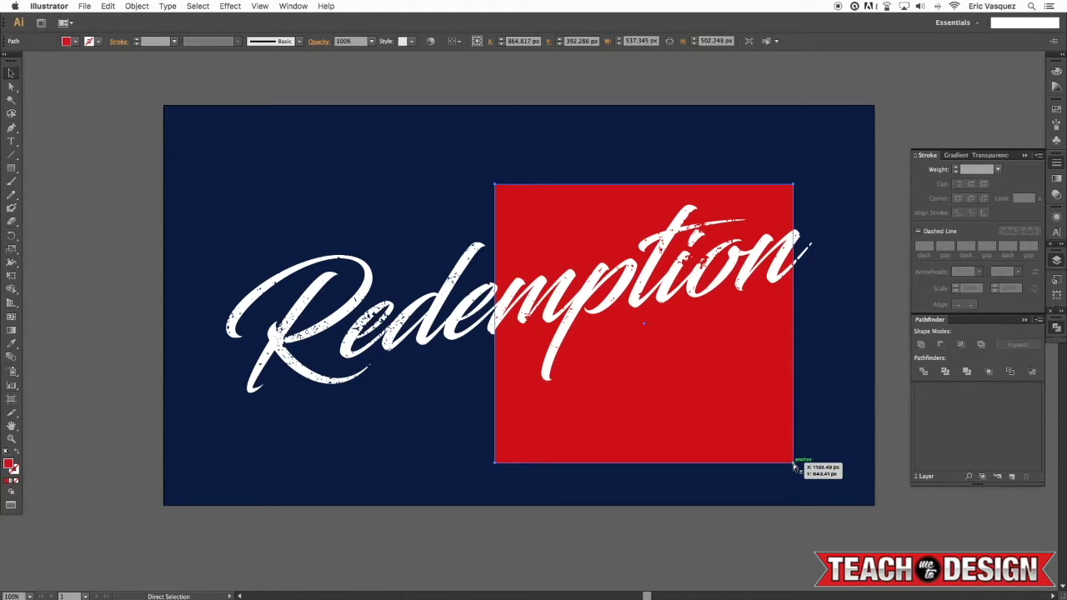
key("super+shift+a")
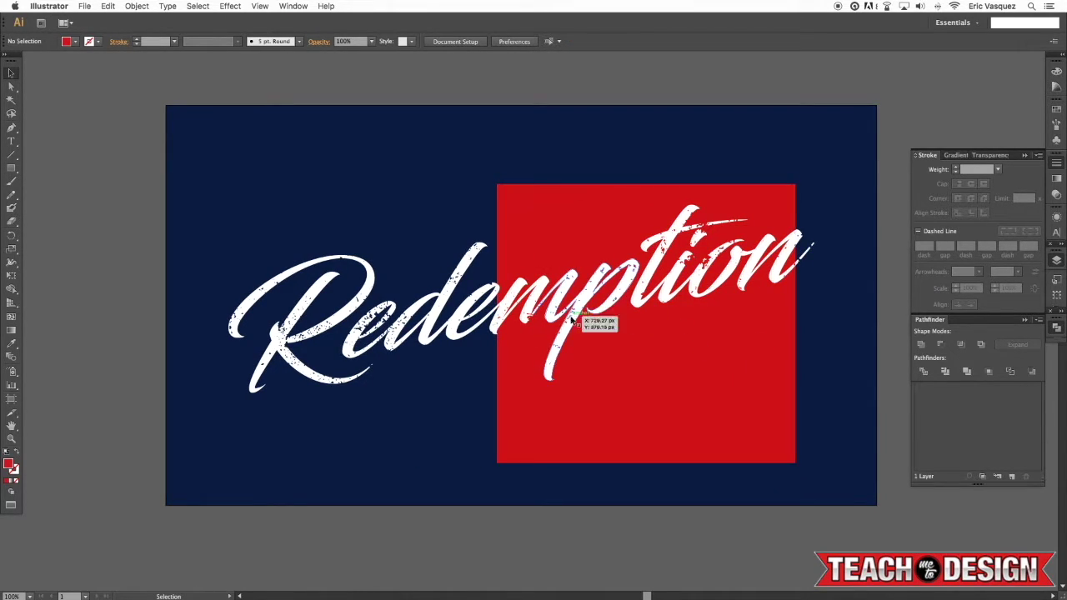
left_click(745, 432)
key("super+shift+a")
scroll(746, 429, "left", 2)
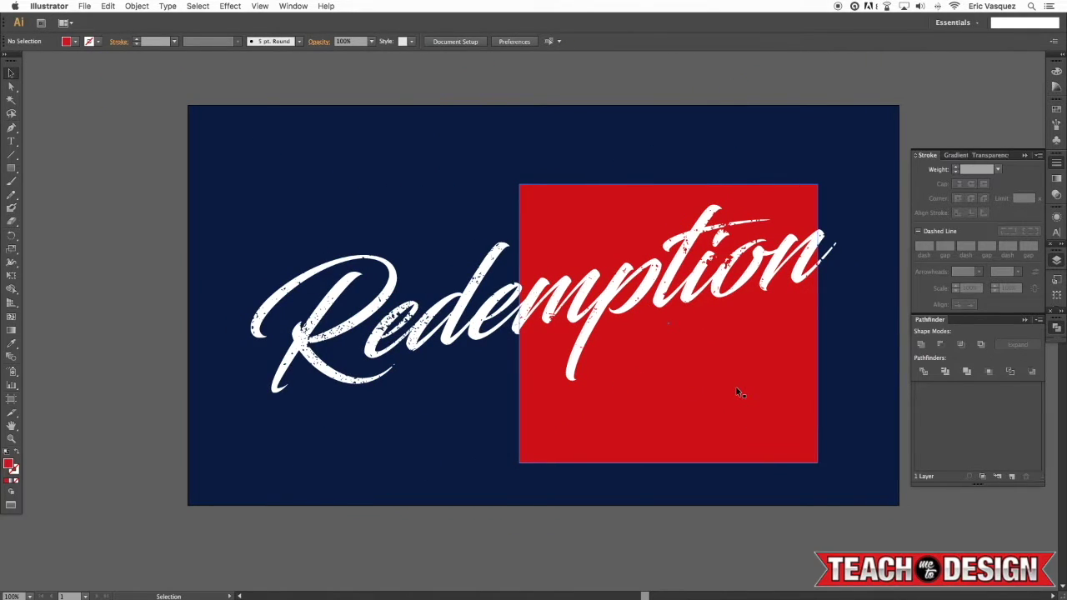
left_click(683, 408)
key("Delete")
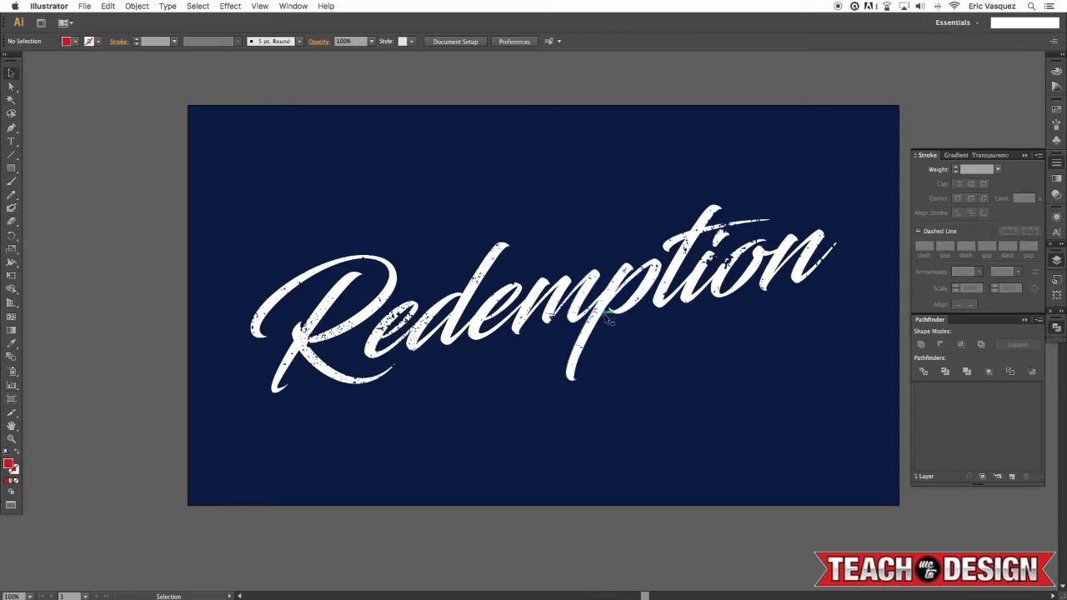
left_click(605, 315)
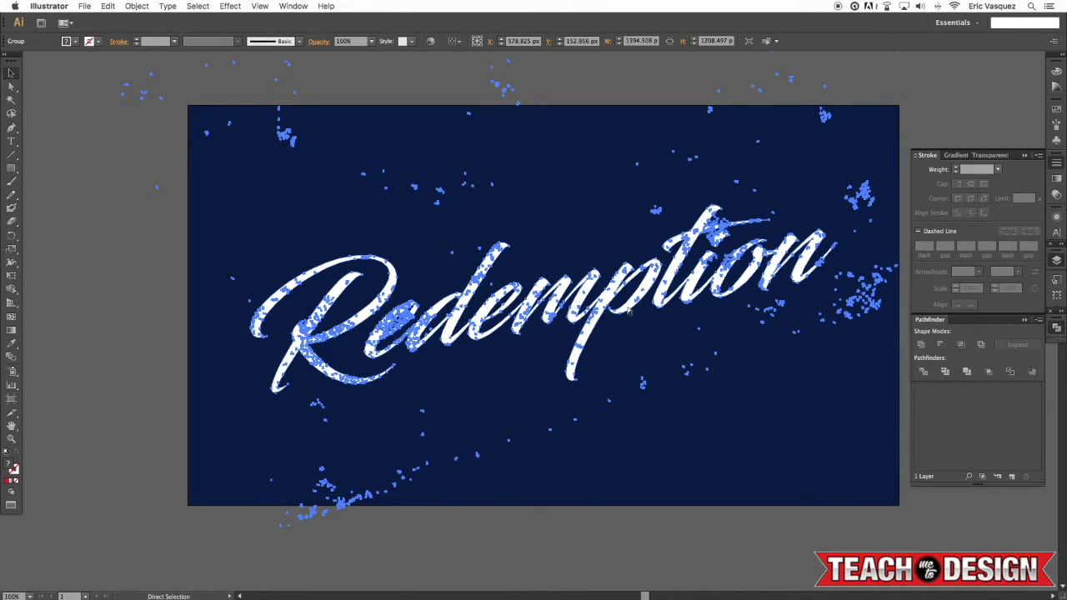
- Delete the stray specks above the artboard and the hidden speck path along its bottom
key("super+minus")
key("super+minus")
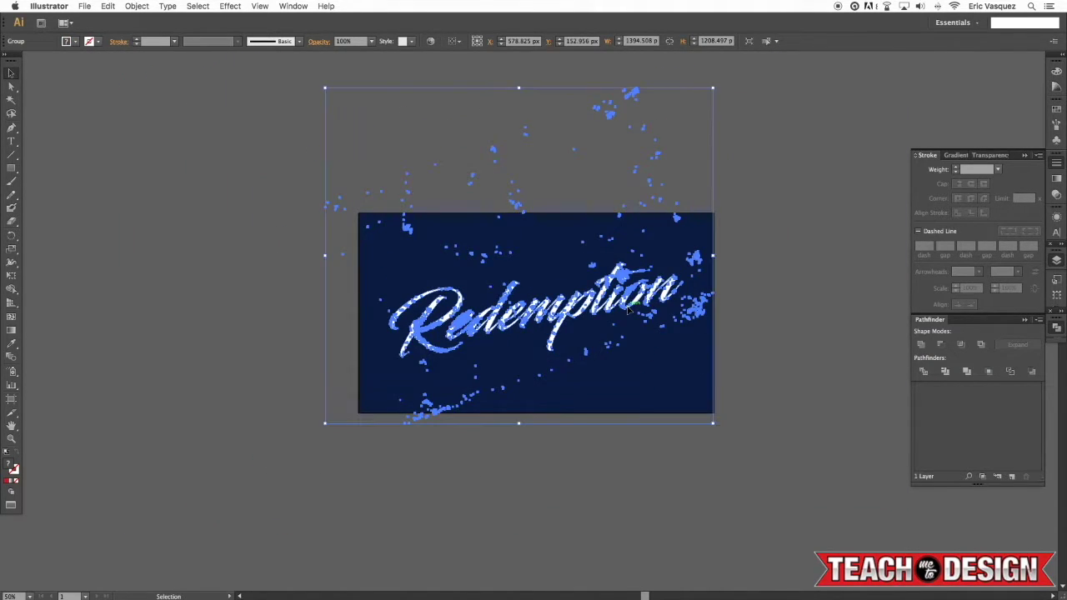
scroll(683, 305, "up", 5)
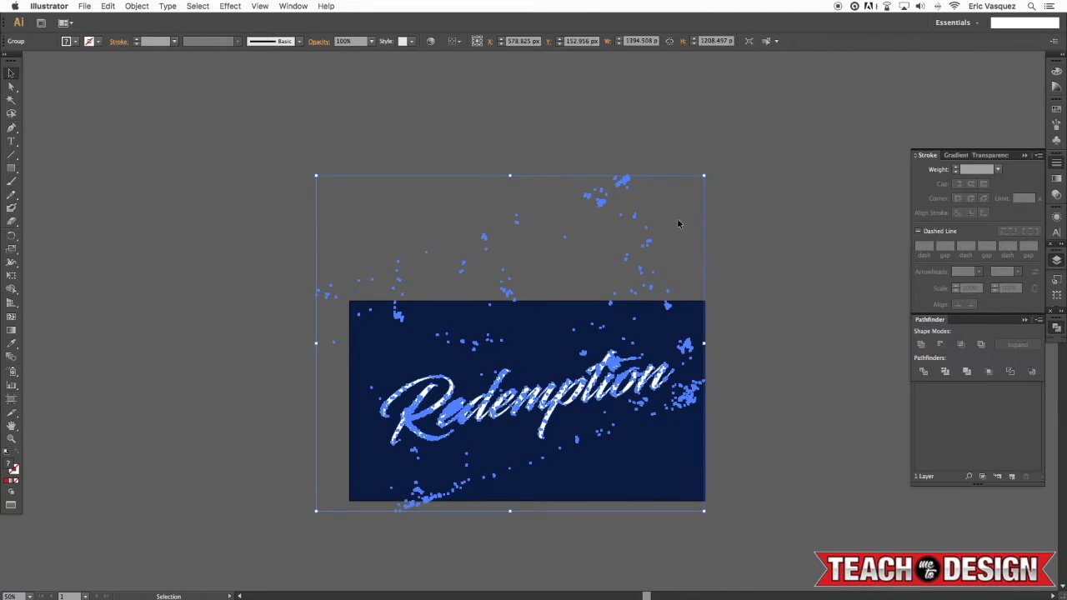
key("Delete")
key("a")
left_click_drag(720, 148, 209, 345)
key("Delete")
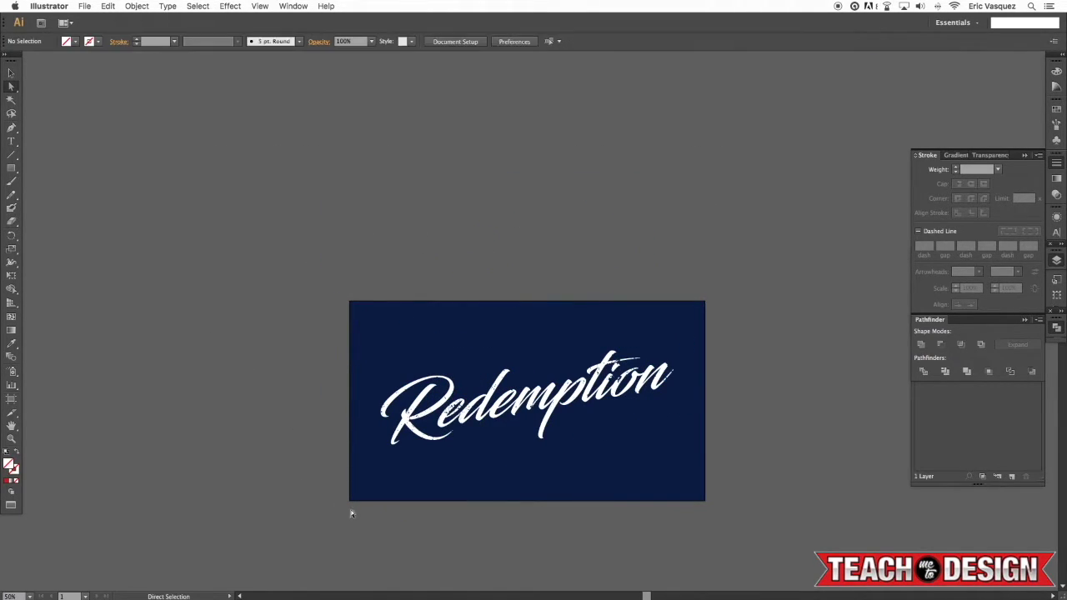
left_click_drag(334, 464, 822, 565)
key("v")
key("Delete")
- Delete the speck cluster right of the lettering and remaining specks matching Fill & Stroke
left_click(635, 386)
left_click(718, 402)
key("a")
left_click_drag(707, 375, 675, 425)
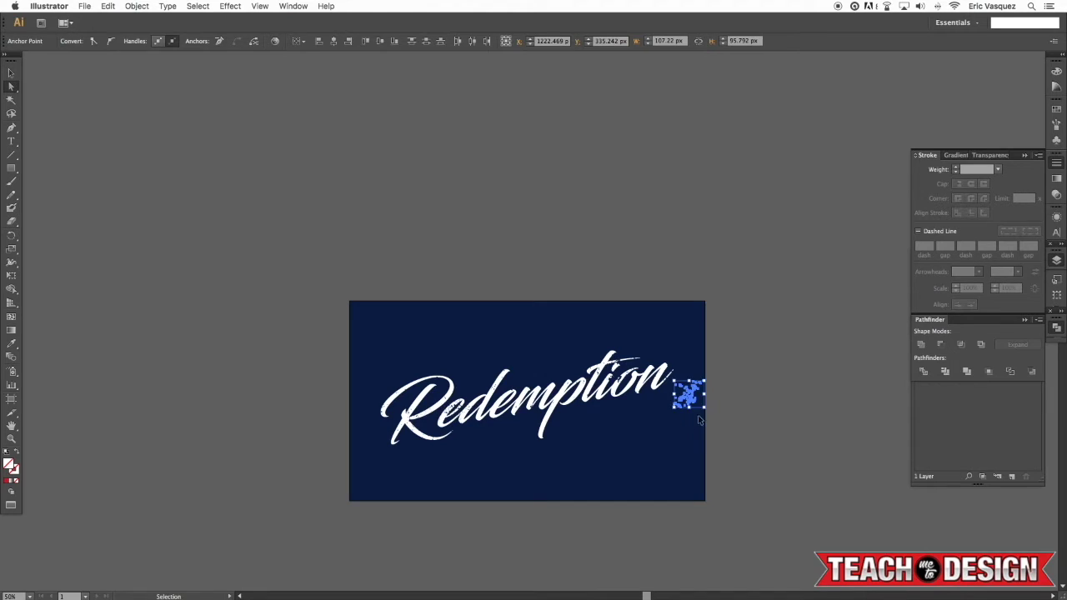
key("Delete")
left_click(639, 415)
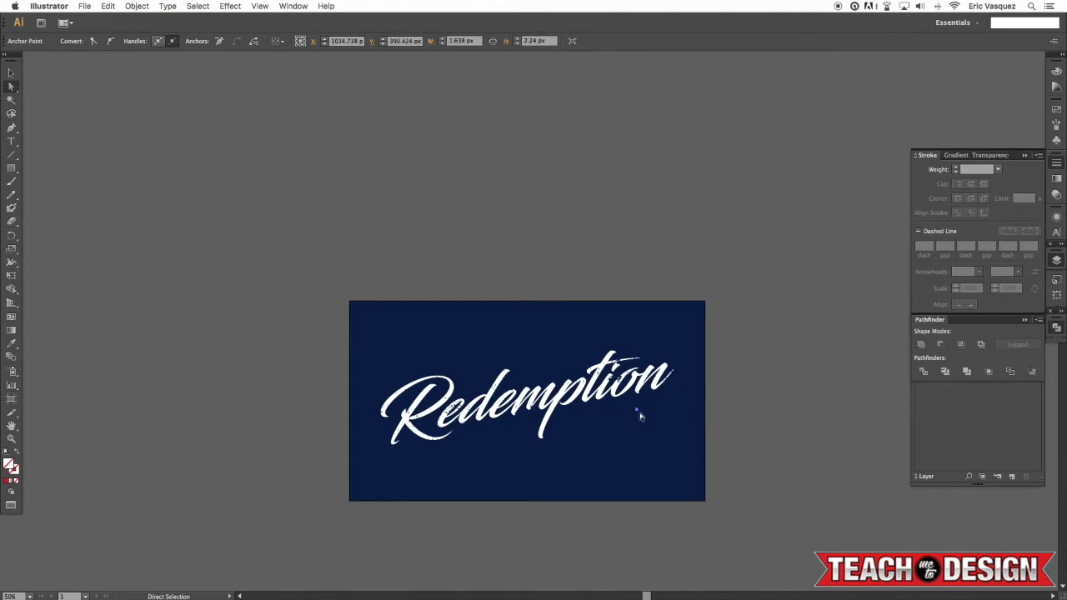
left_click(200, 5)
mouse_move(218, 107)
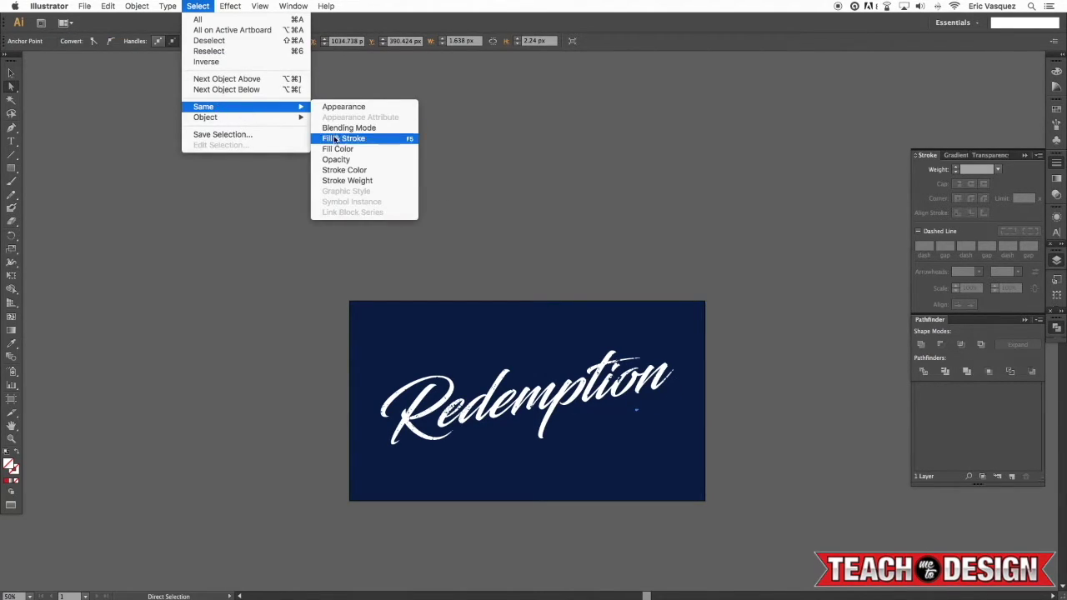
left_click(342, 140)
key("Delete")
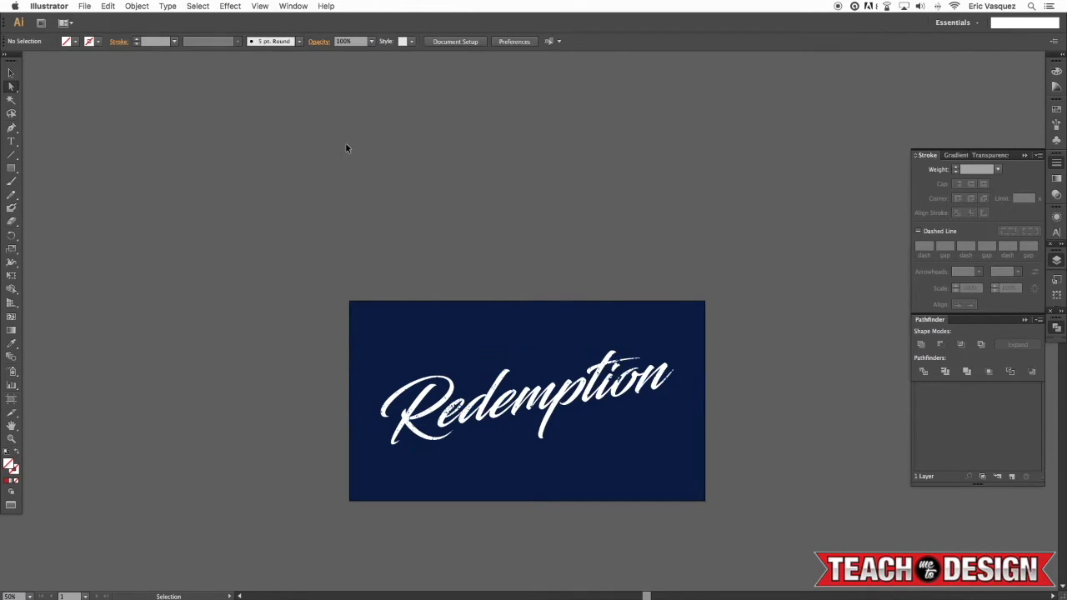
key("super+equal")
key("super+equal")
key("super+0")
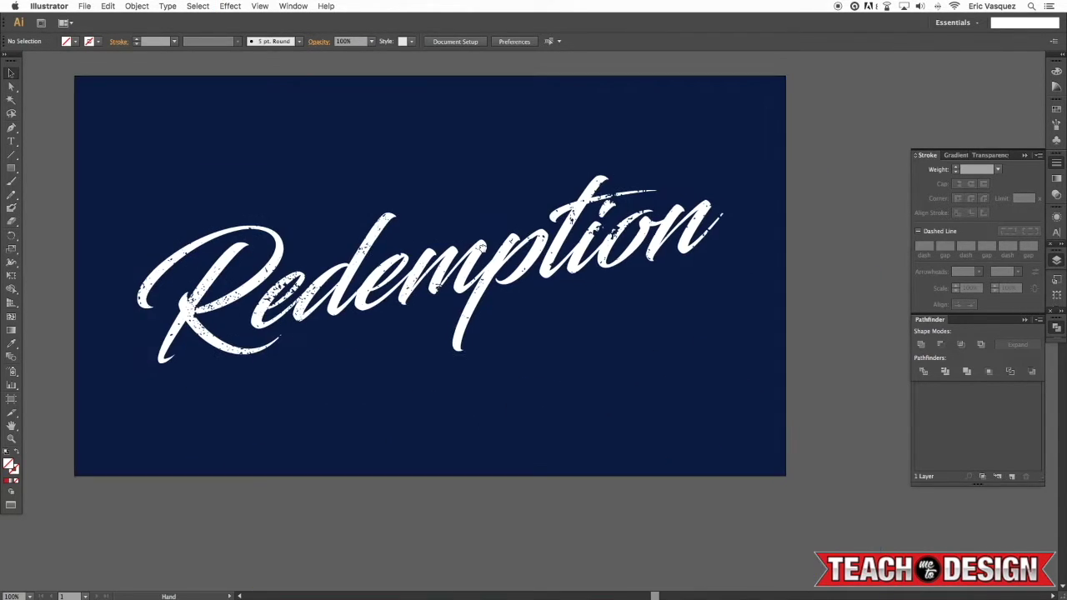
left_click(521, 306)
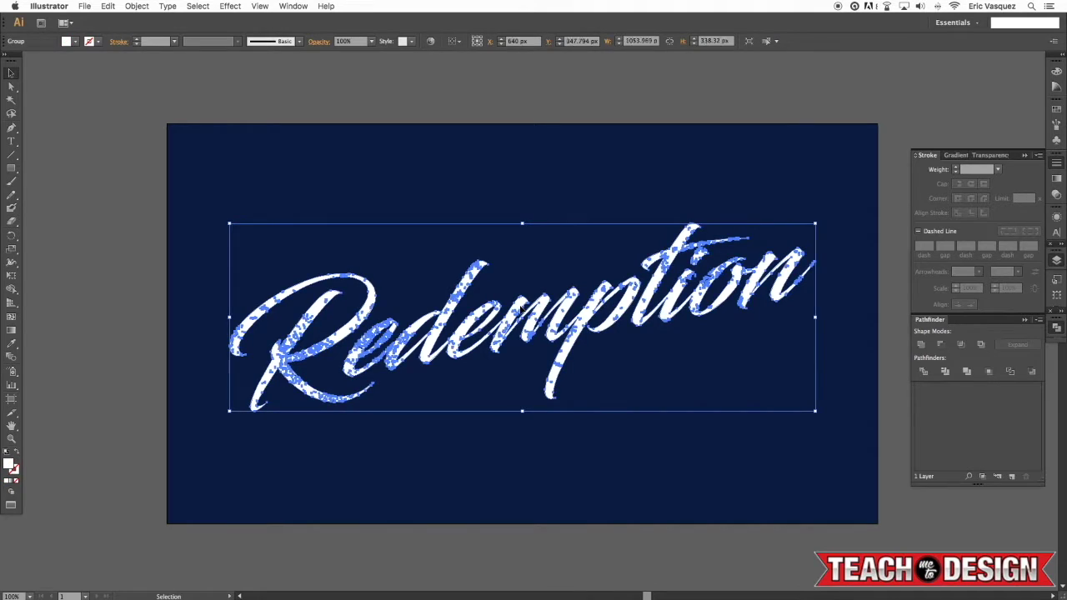
left_click(509, 105)
key("space")
left_click_drag(621, 135, 603, 140)
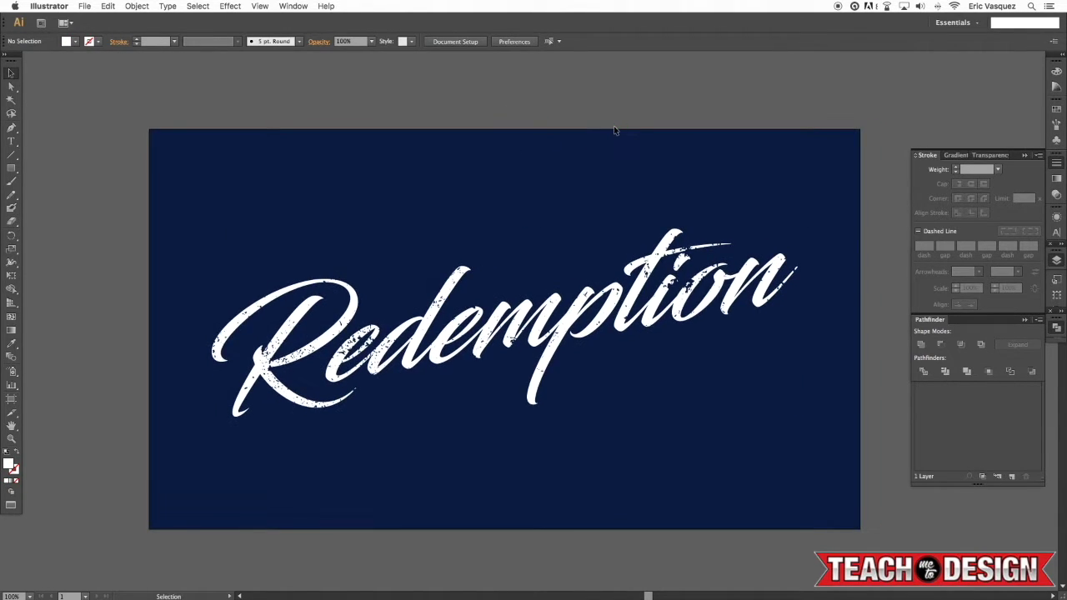